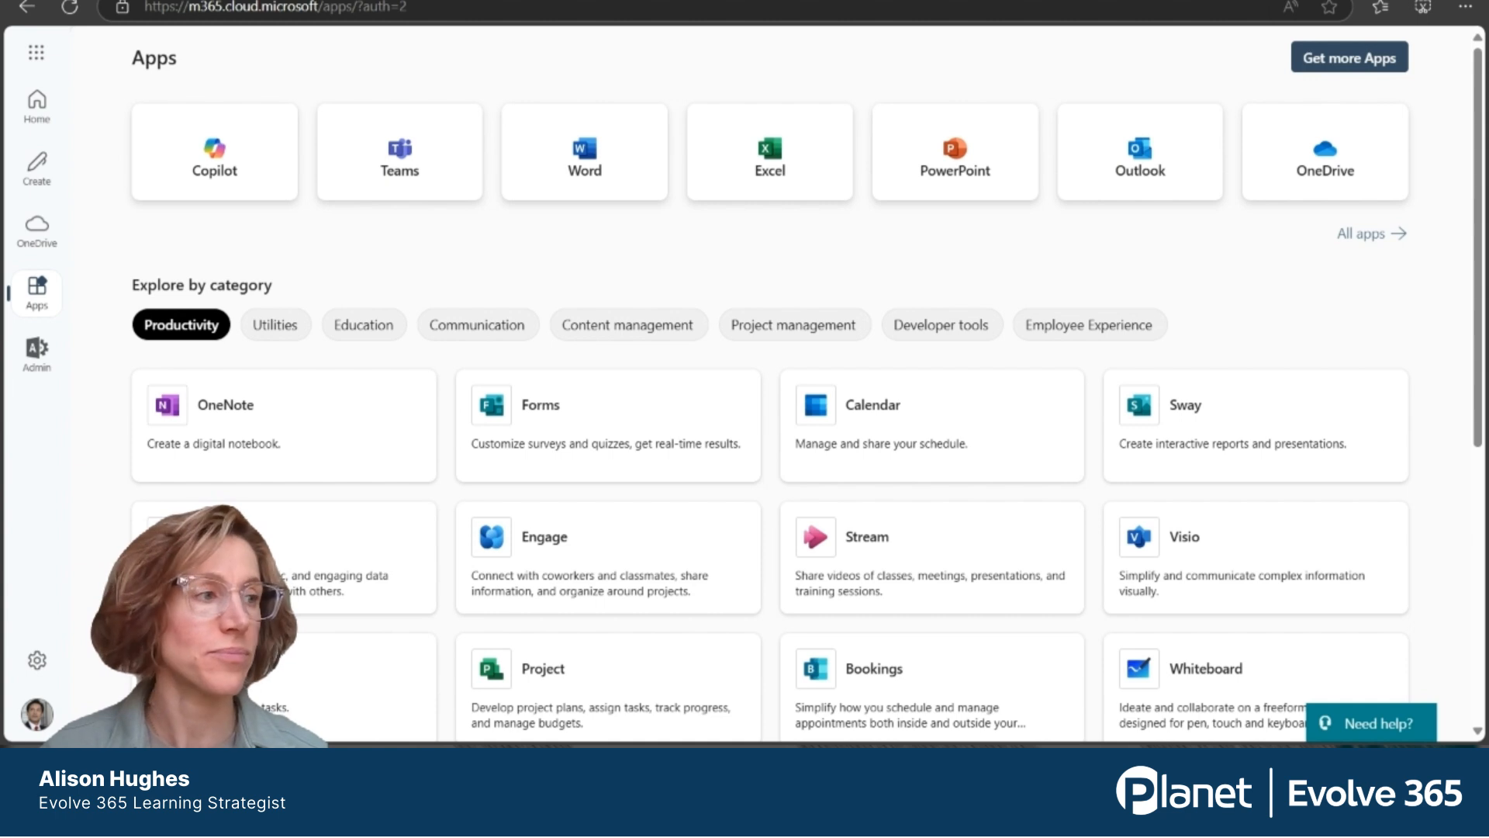
- Search the Microsoft 365 apps for "lists" and open the Lists app
left_click(37, 55)
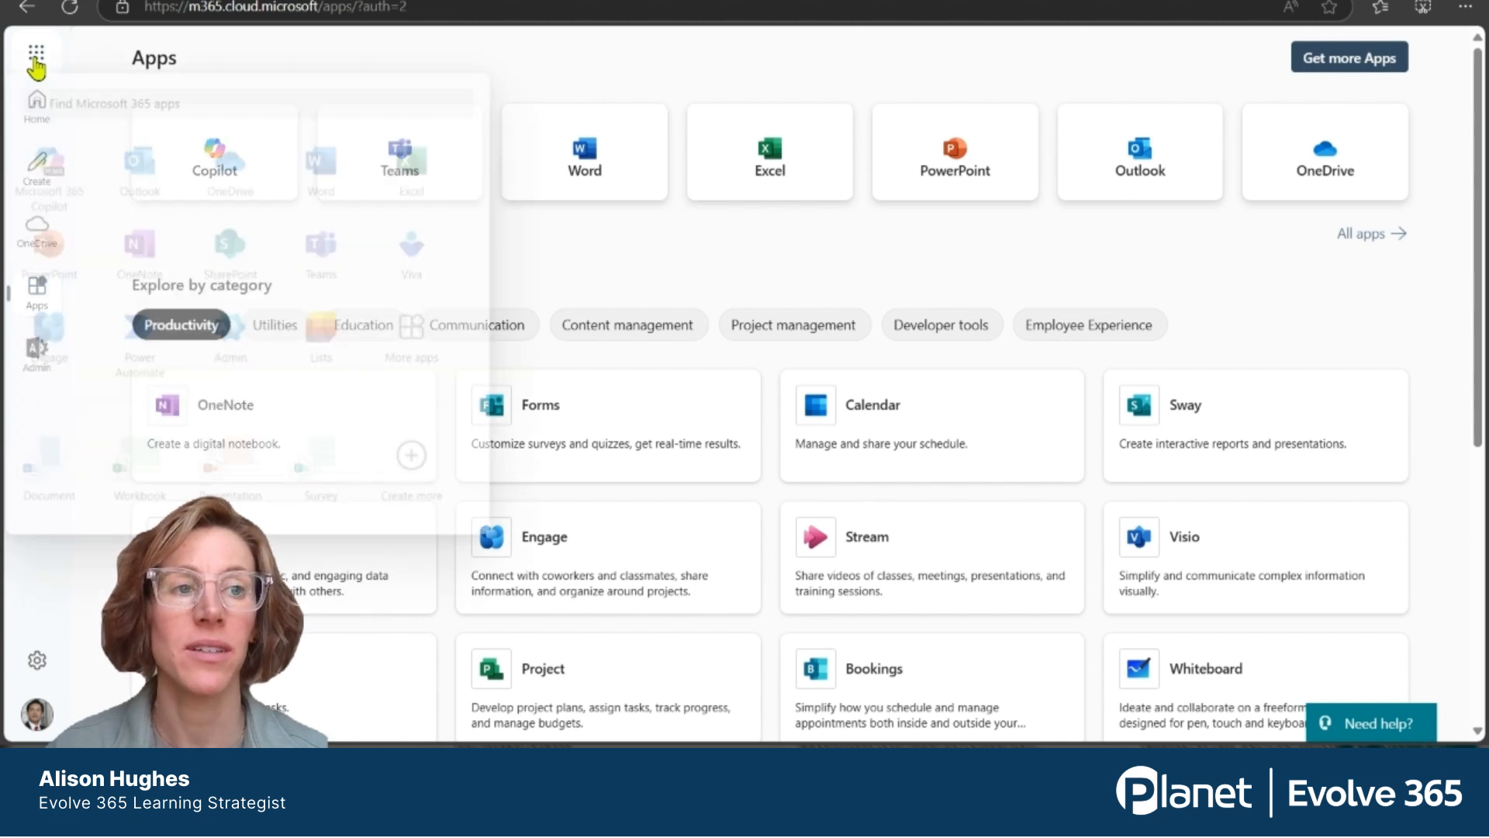
left_click(103, 104)
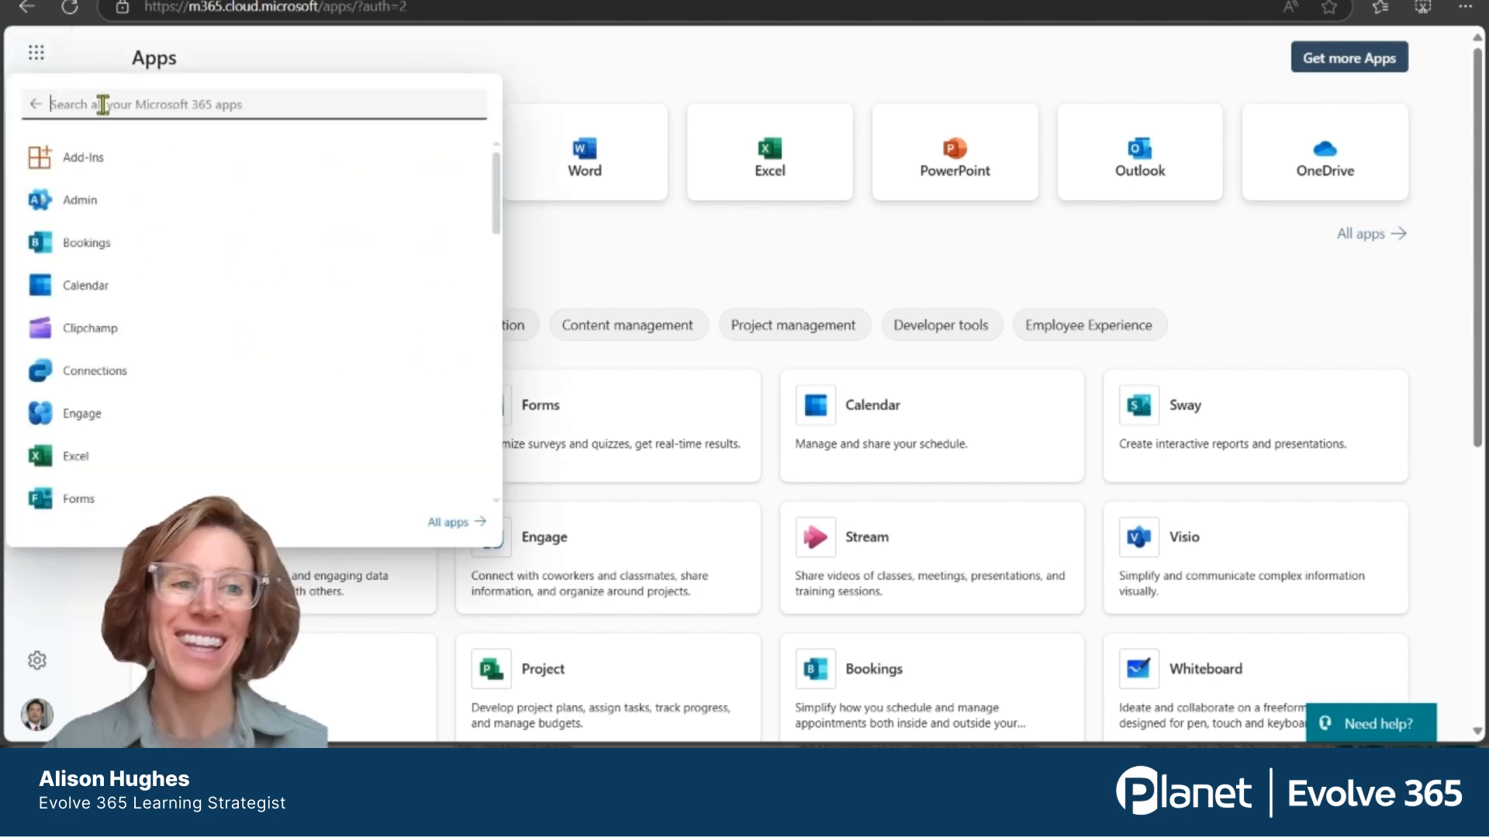
type("lists")
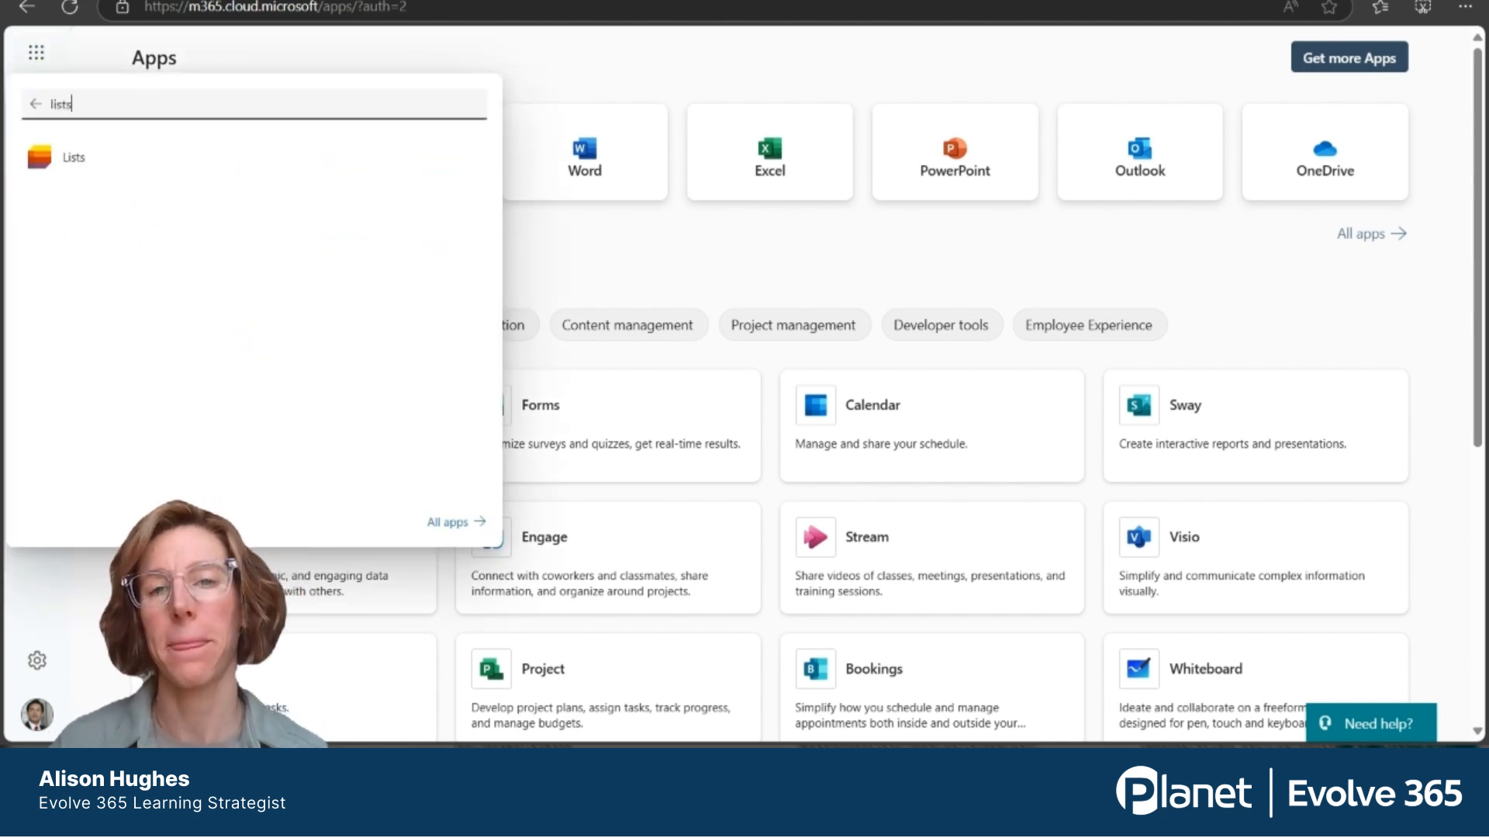
left_click(39, 162)
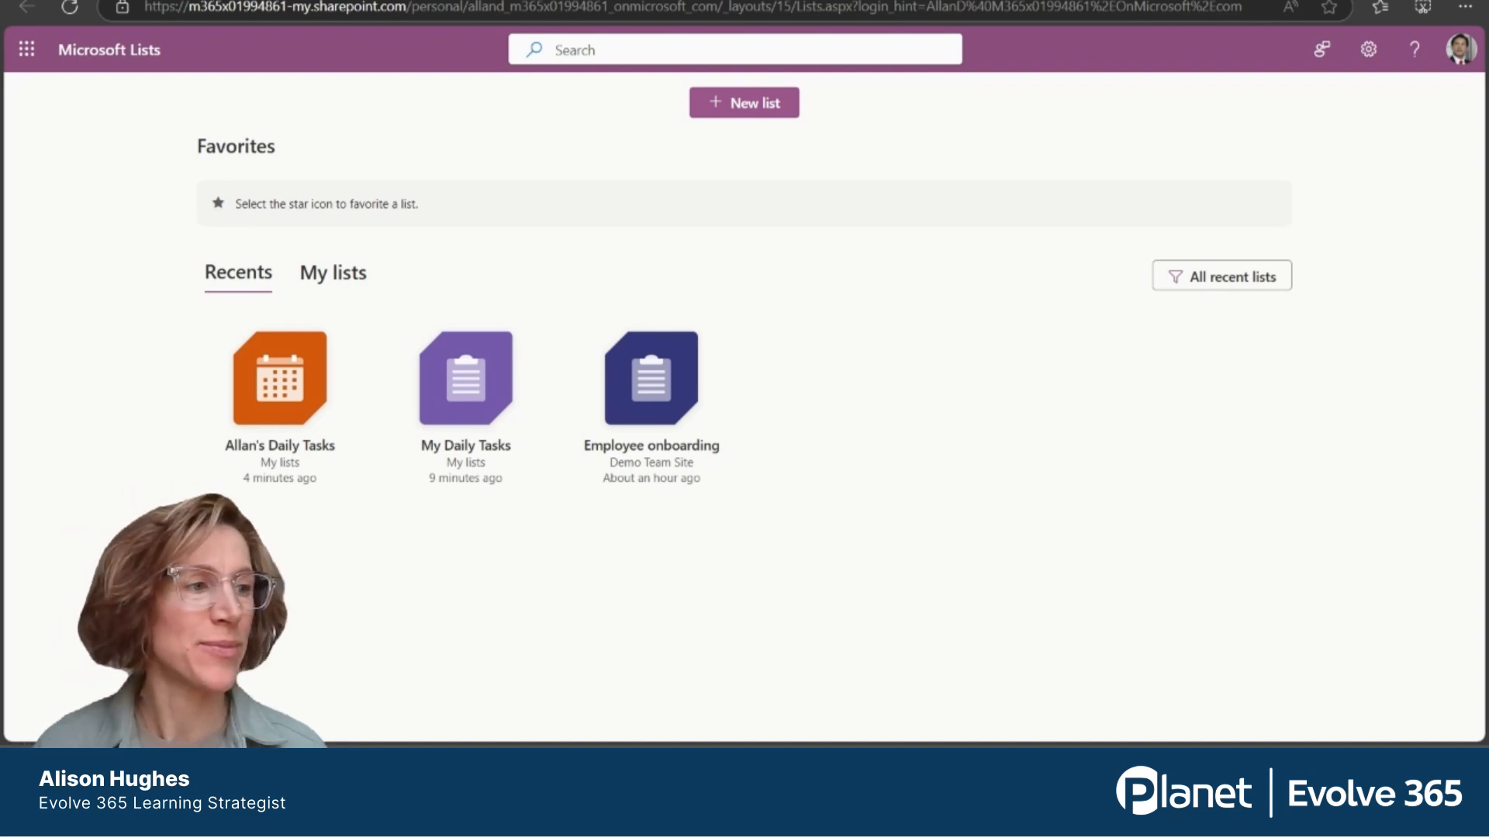
- Create a blank list named with the owner's first name plus "Daily Tasks", using the Blue color and the clipboard icon
left_click(759, 116)
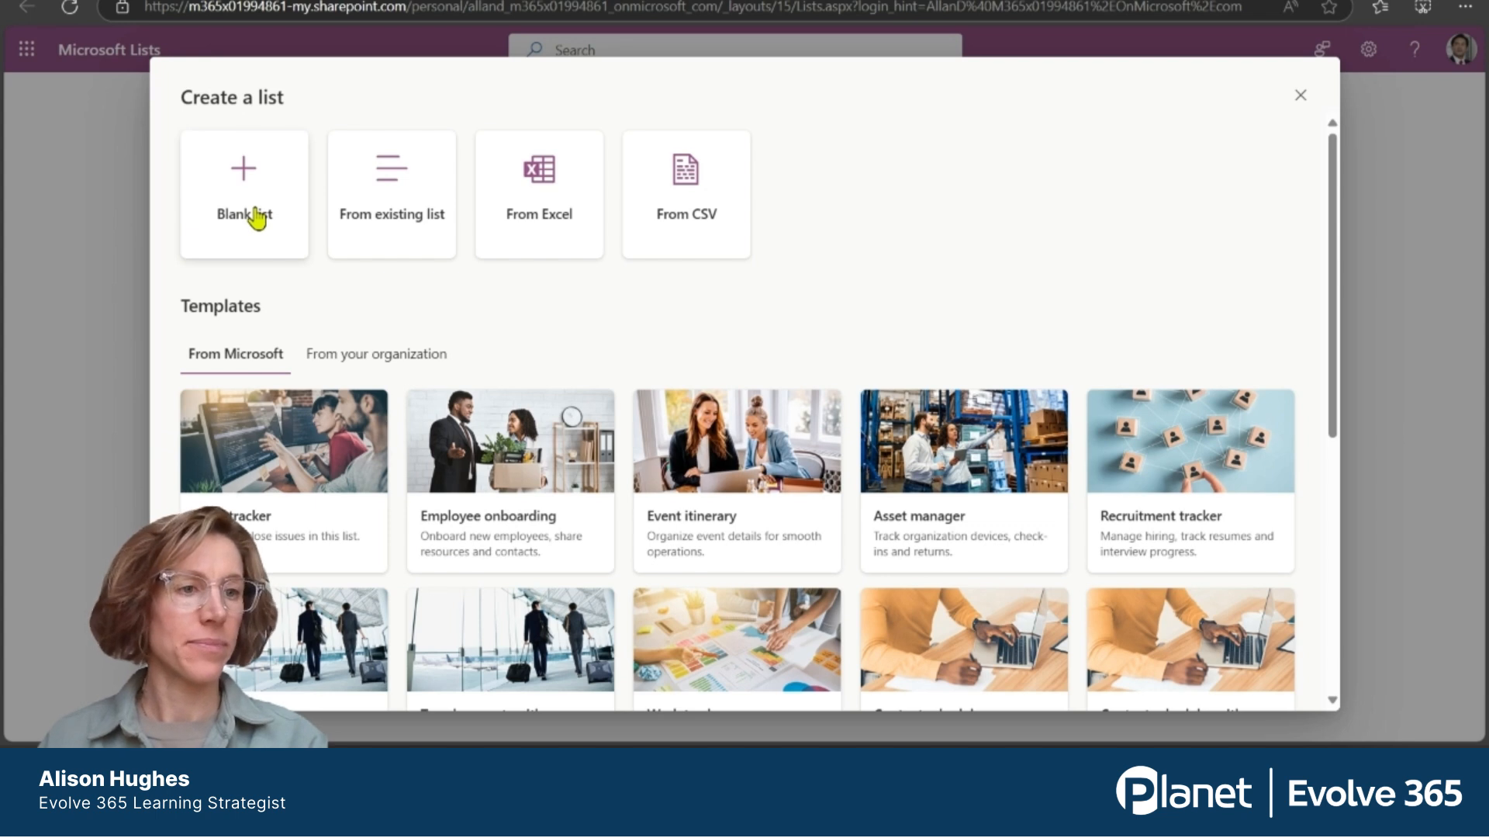
left_click(255, 220)
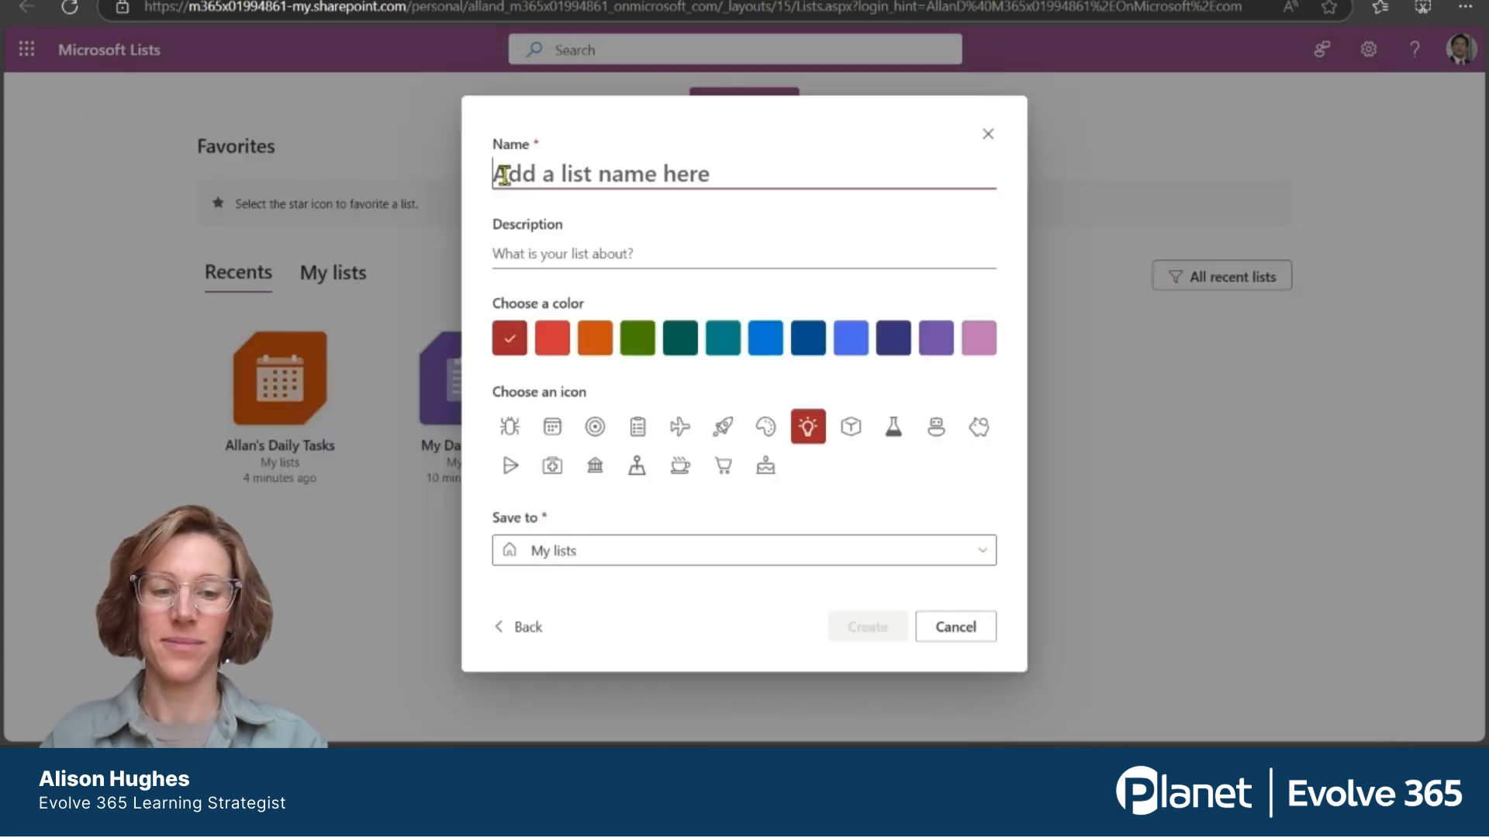
type("Alison's Daily ")
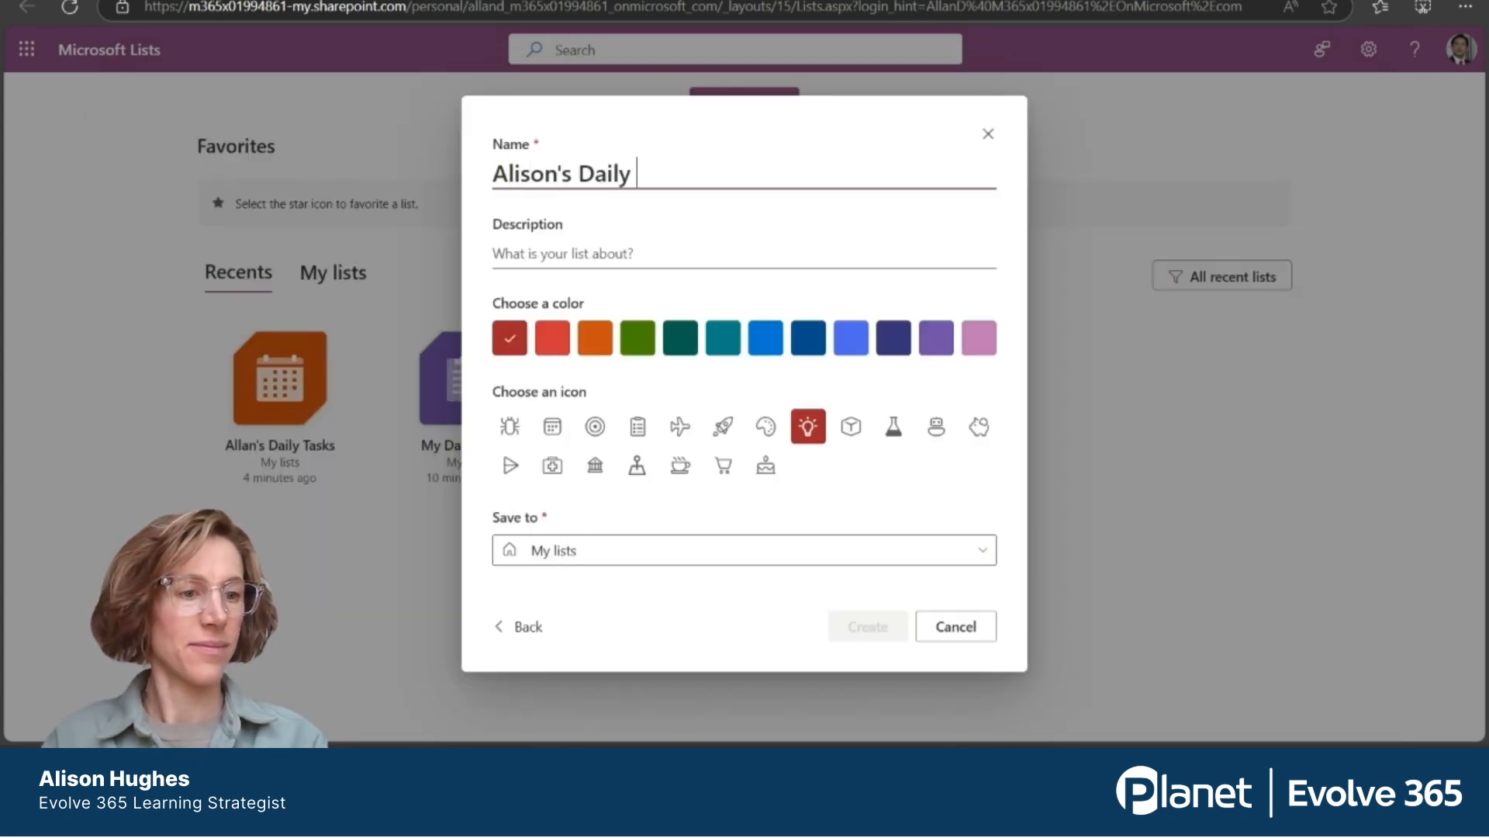
type("Tasks")
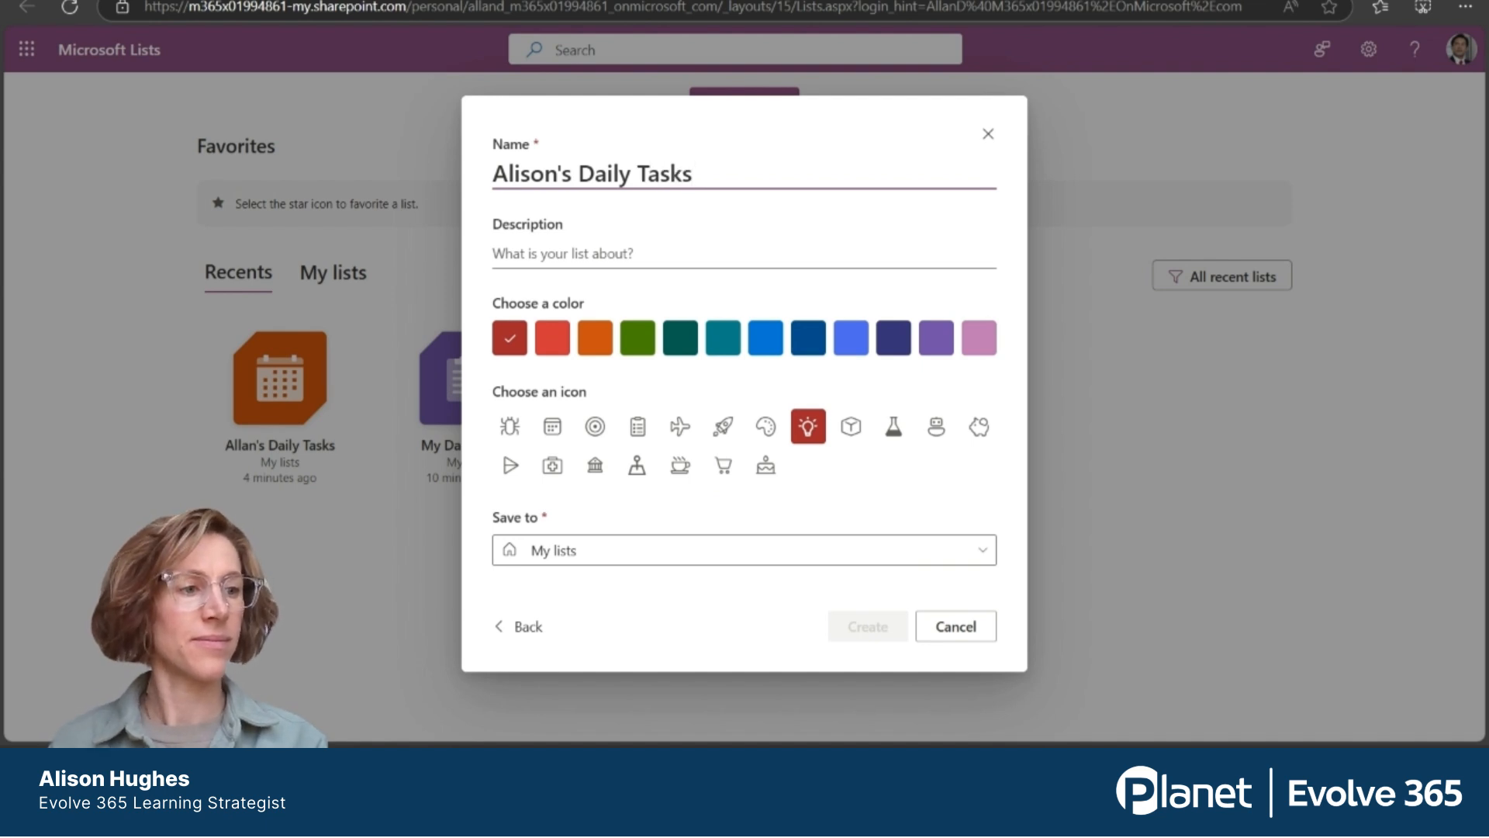
left_click(539, 253)
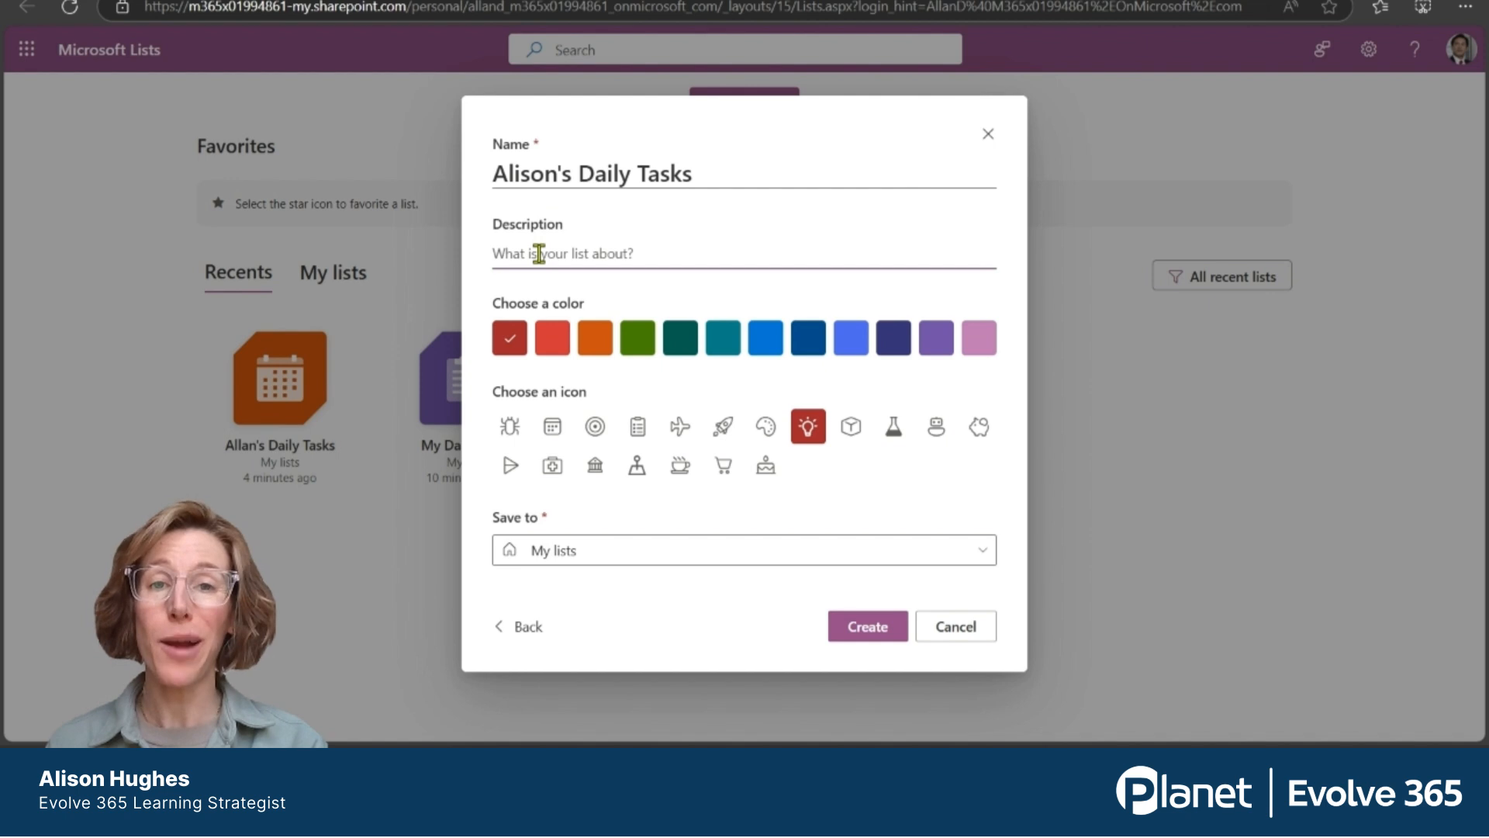
left_click(766, 349)
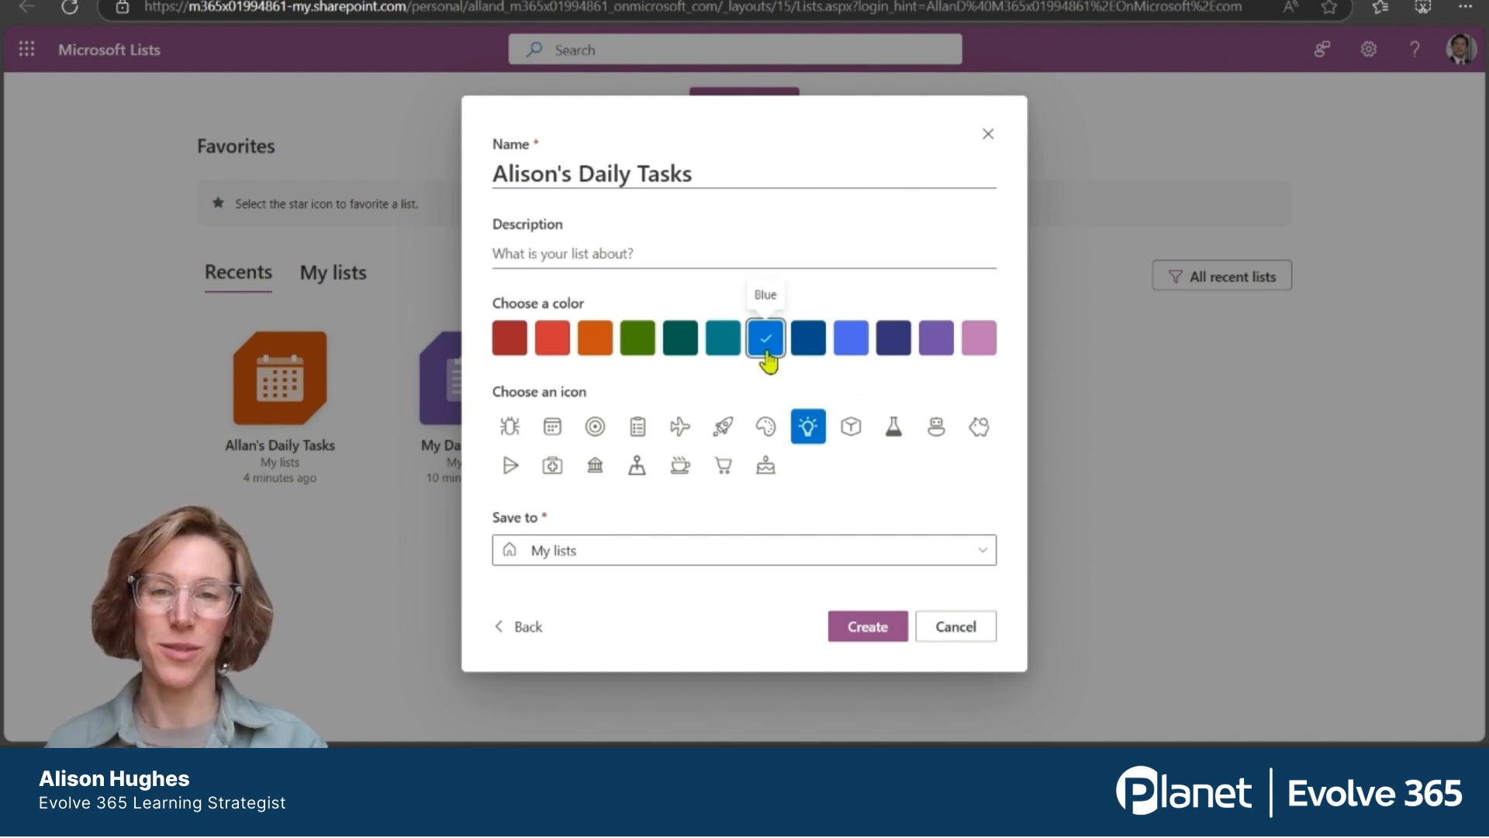
left_click(644, 435)
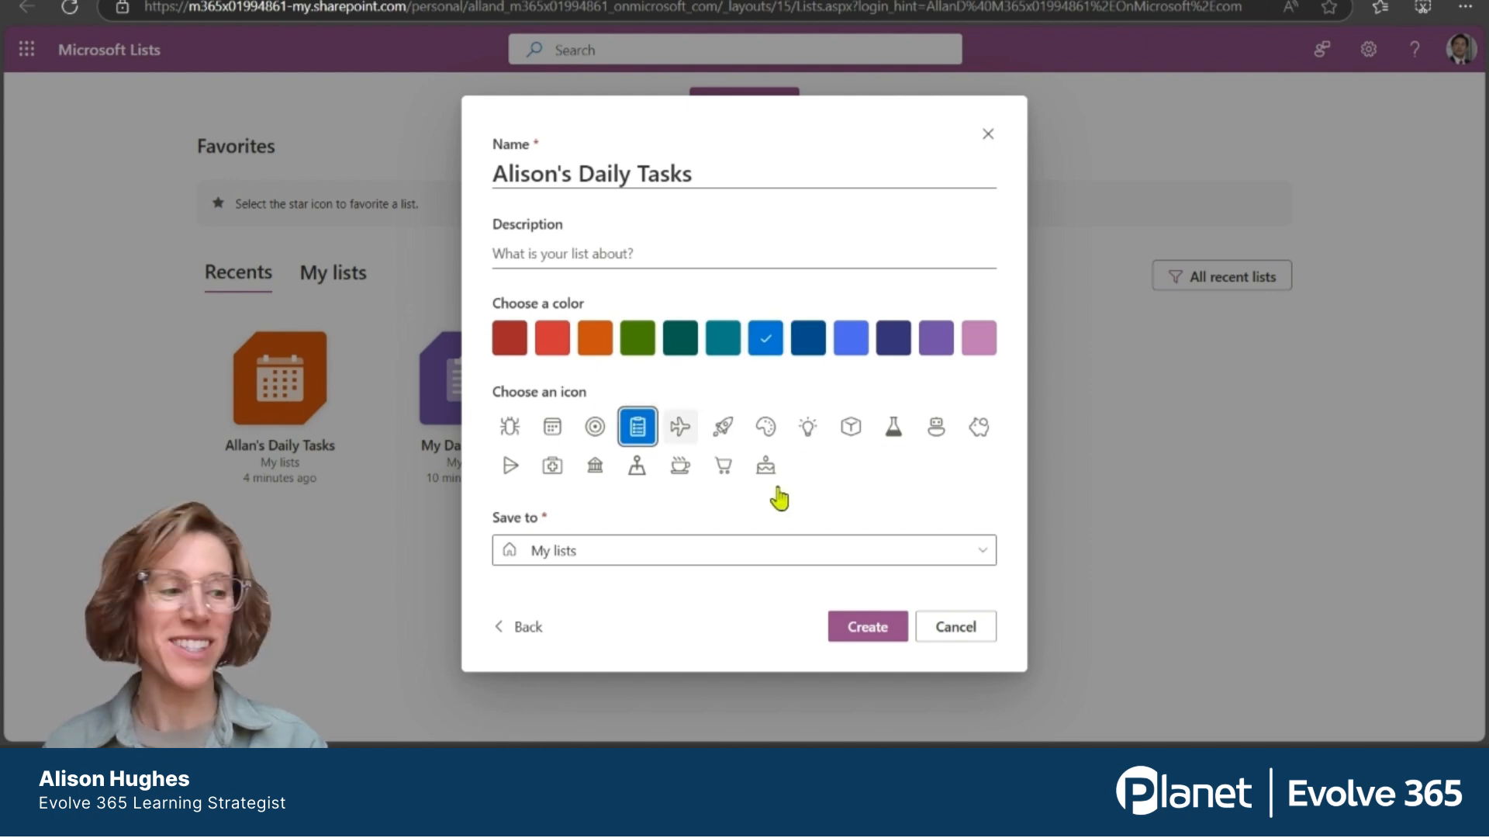
left_click(868, 629)
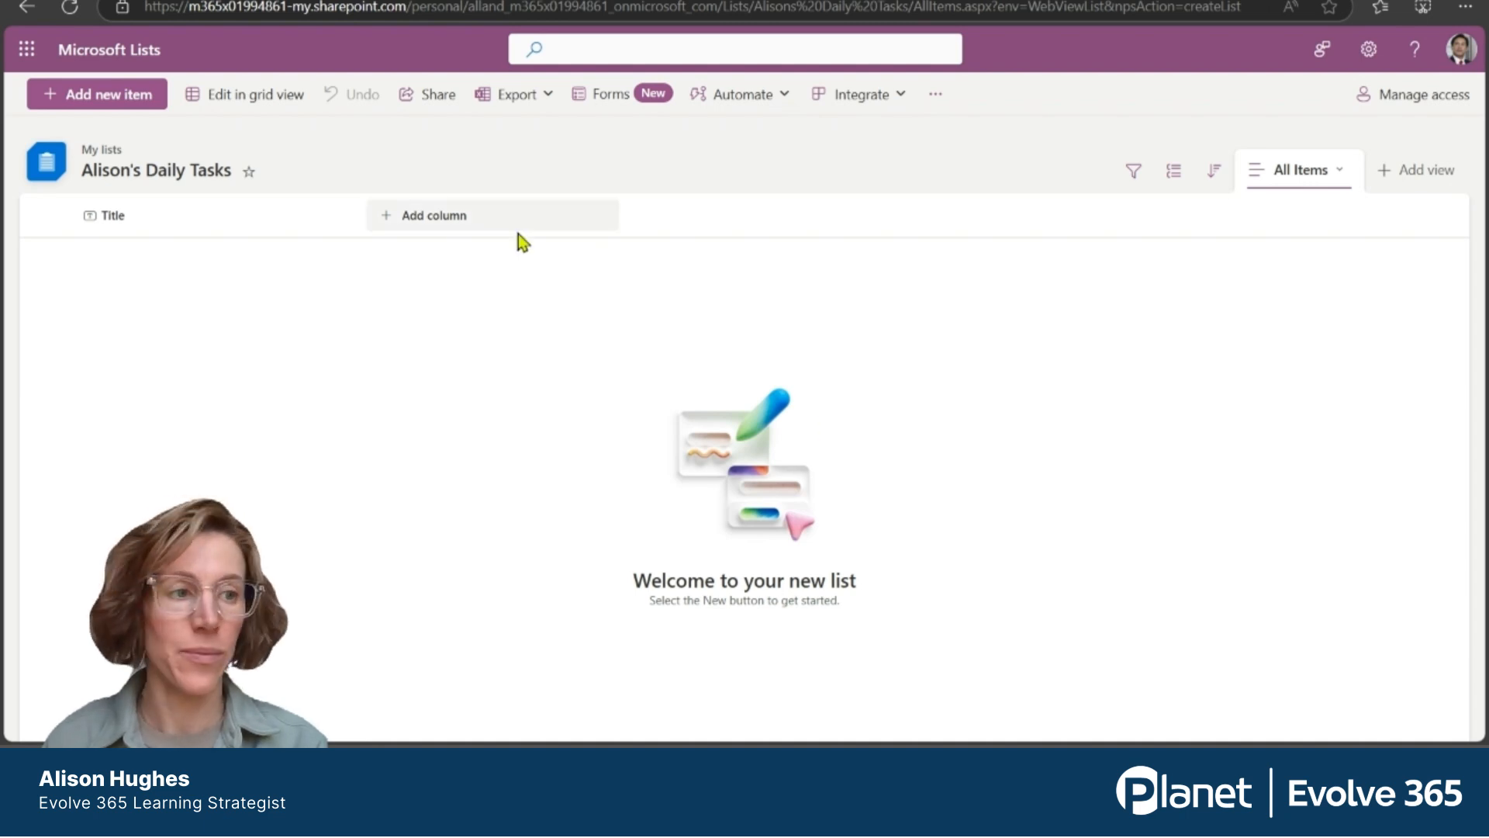
- Start a new Choice column in the task list and name it Priority
left_click(432, 234)
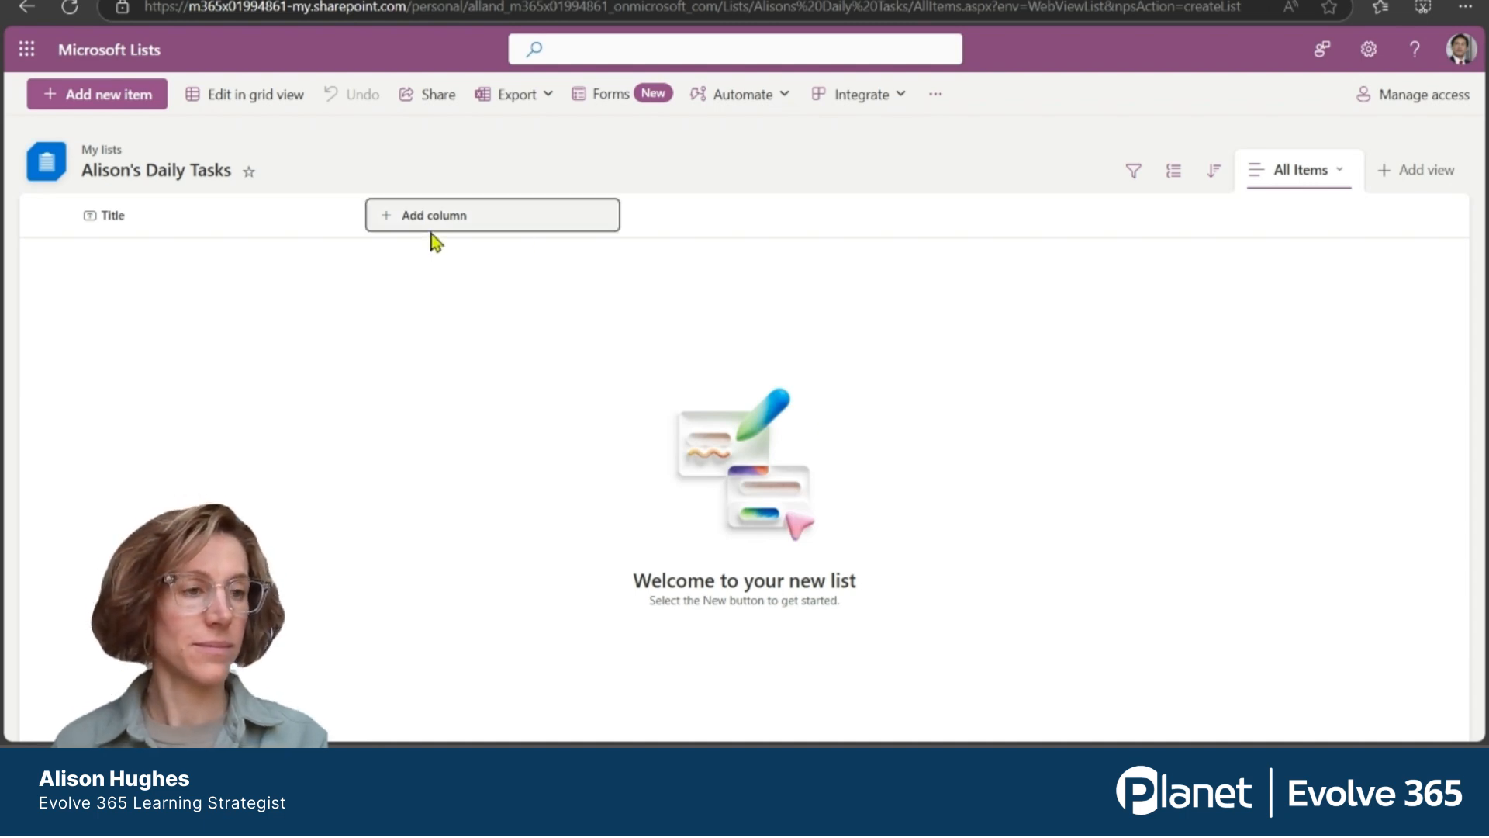
left_click(395, 223)
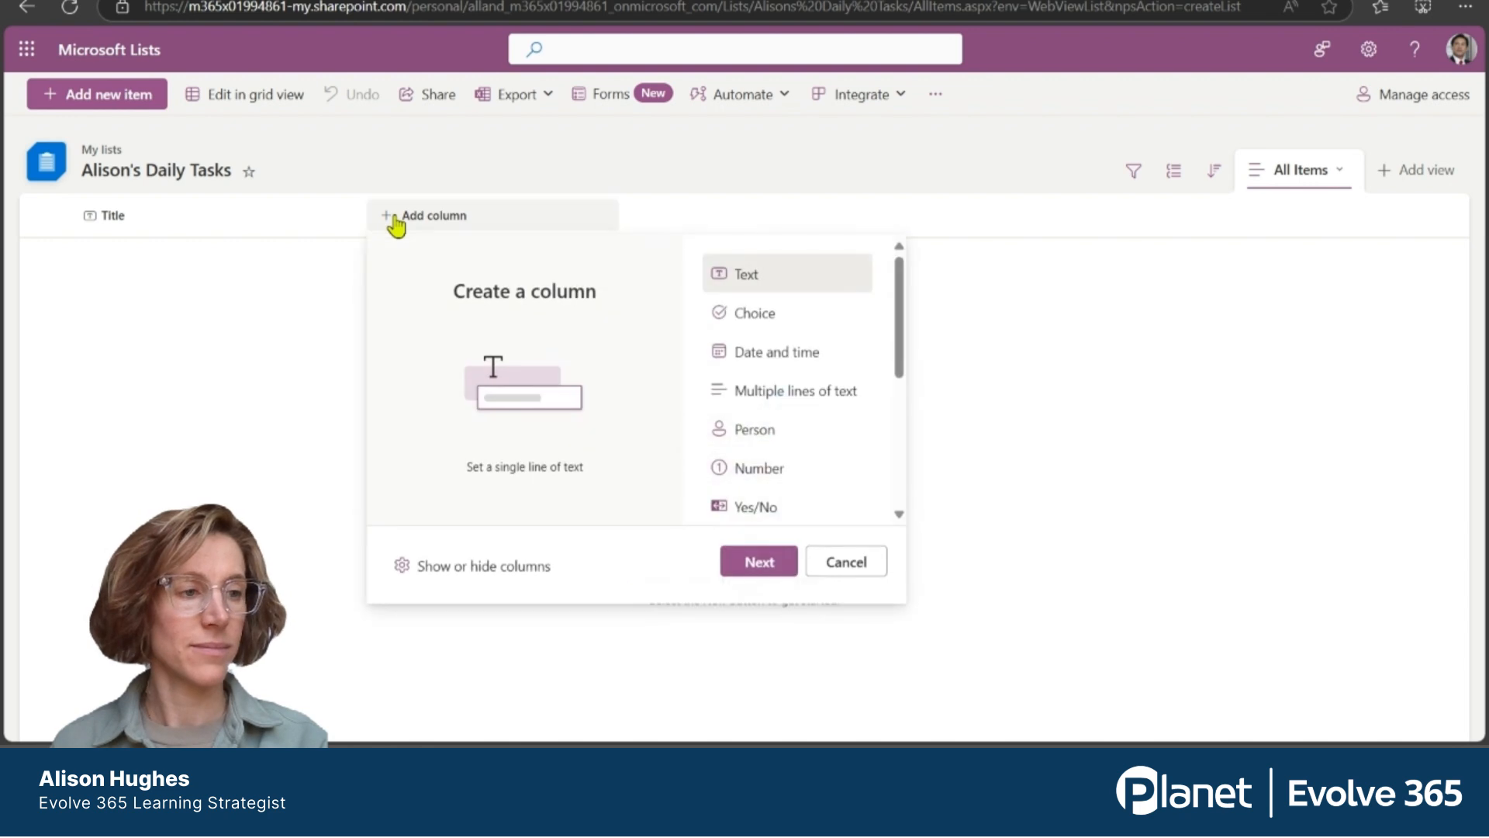
left_click(750, 330)
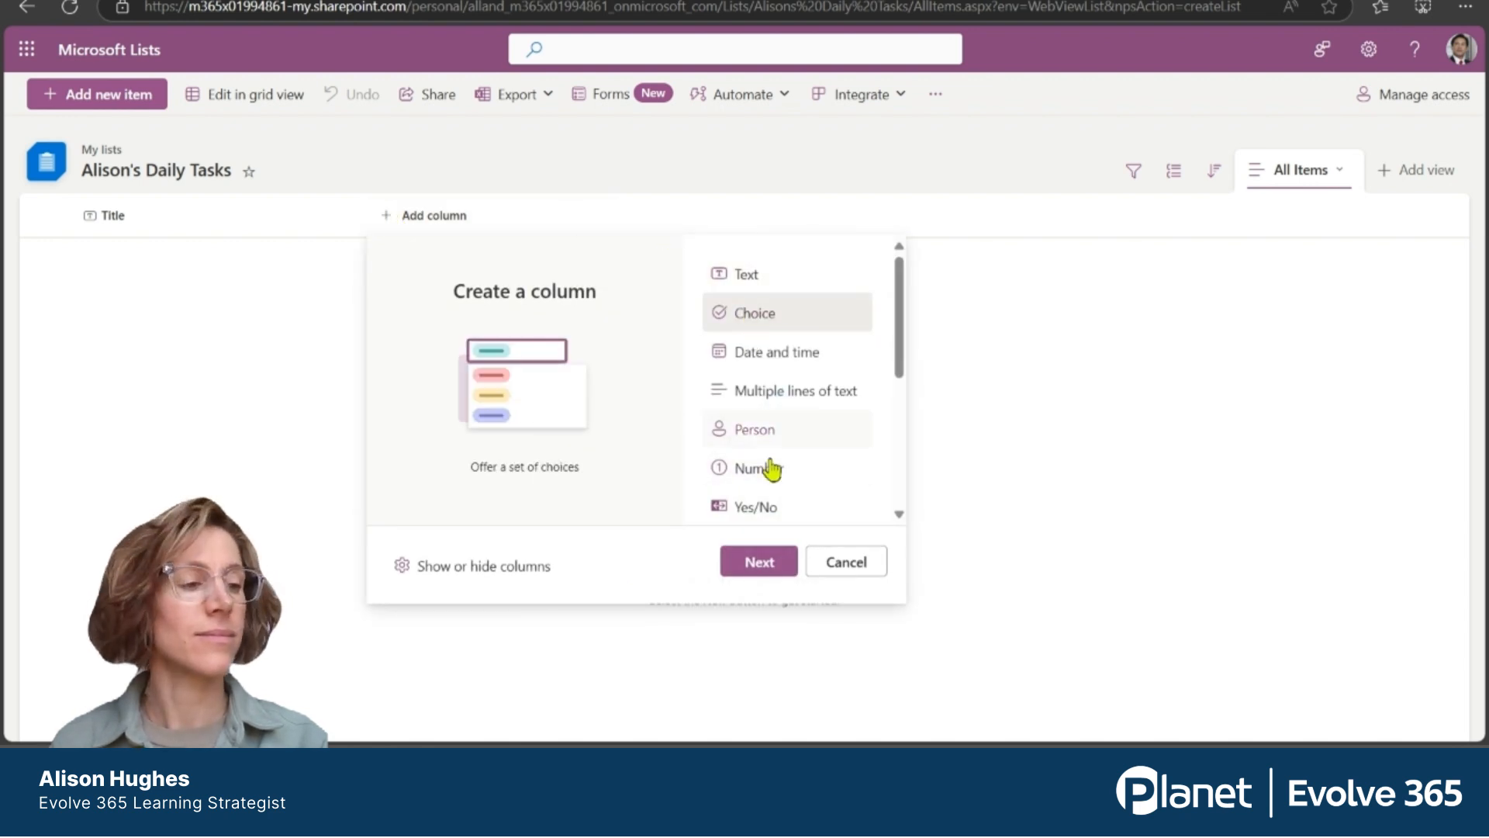
left_click(751, 563)
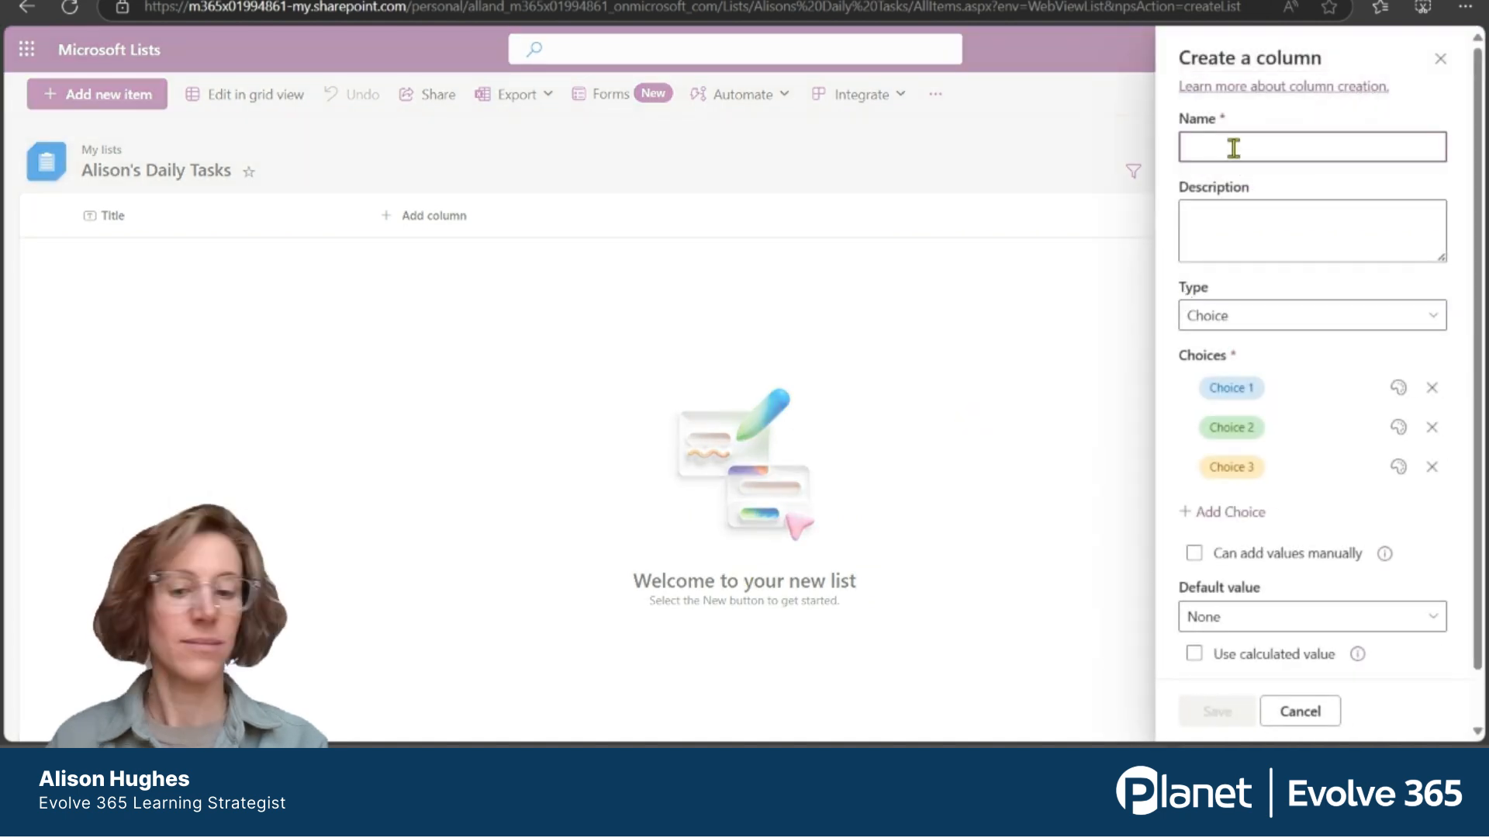
type("Priority")
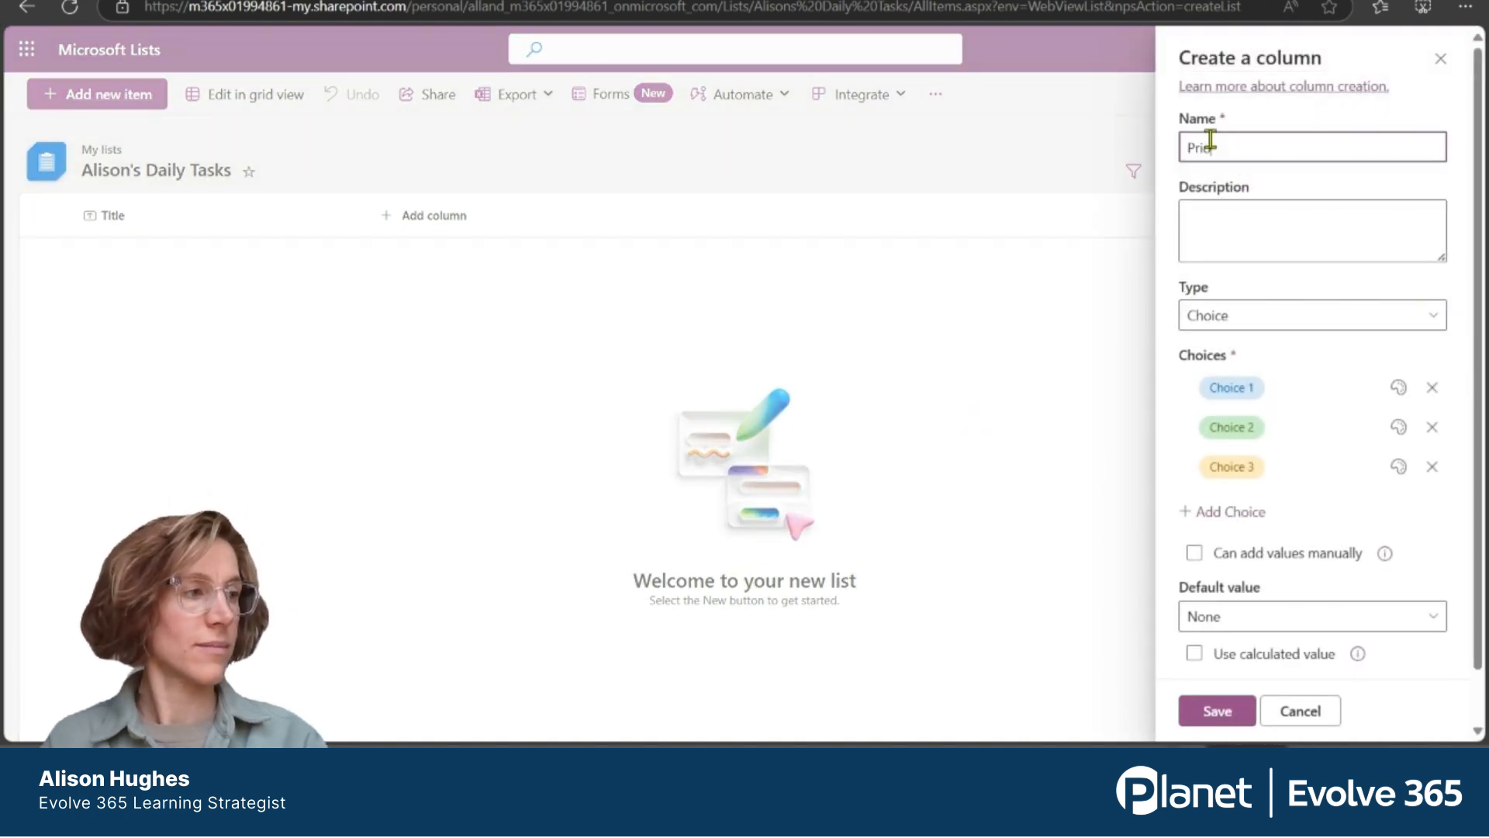
- Define the Priority column's three choices as High, Medium and Low, and save the column
key("Tab")
key("Tab")
key("Tab")
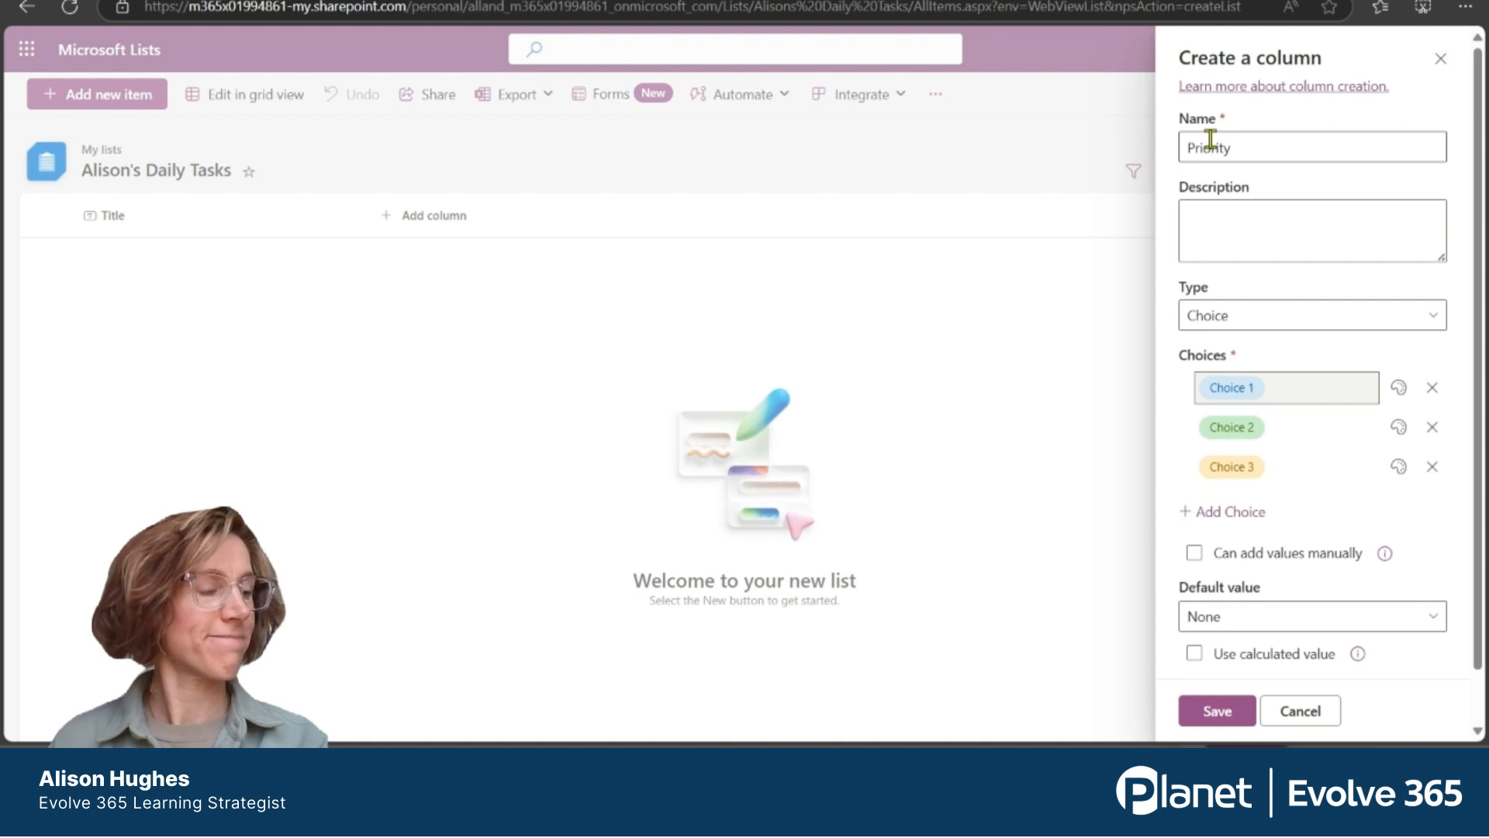
left_click(1265, 387)
type("High")
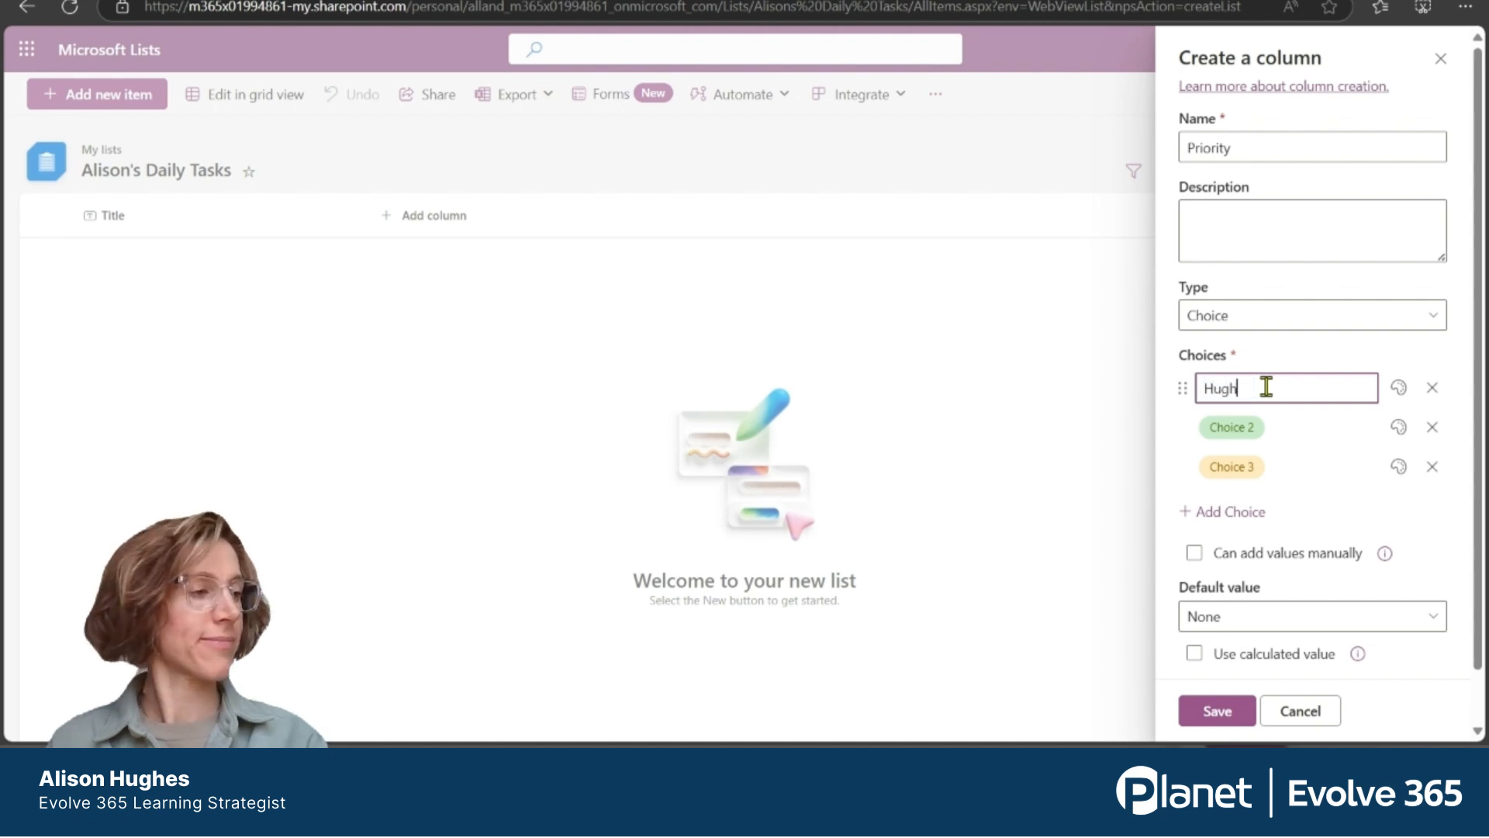
key("BackSpace")
key("BackSpace")
key("BackSpace")
type("igh")
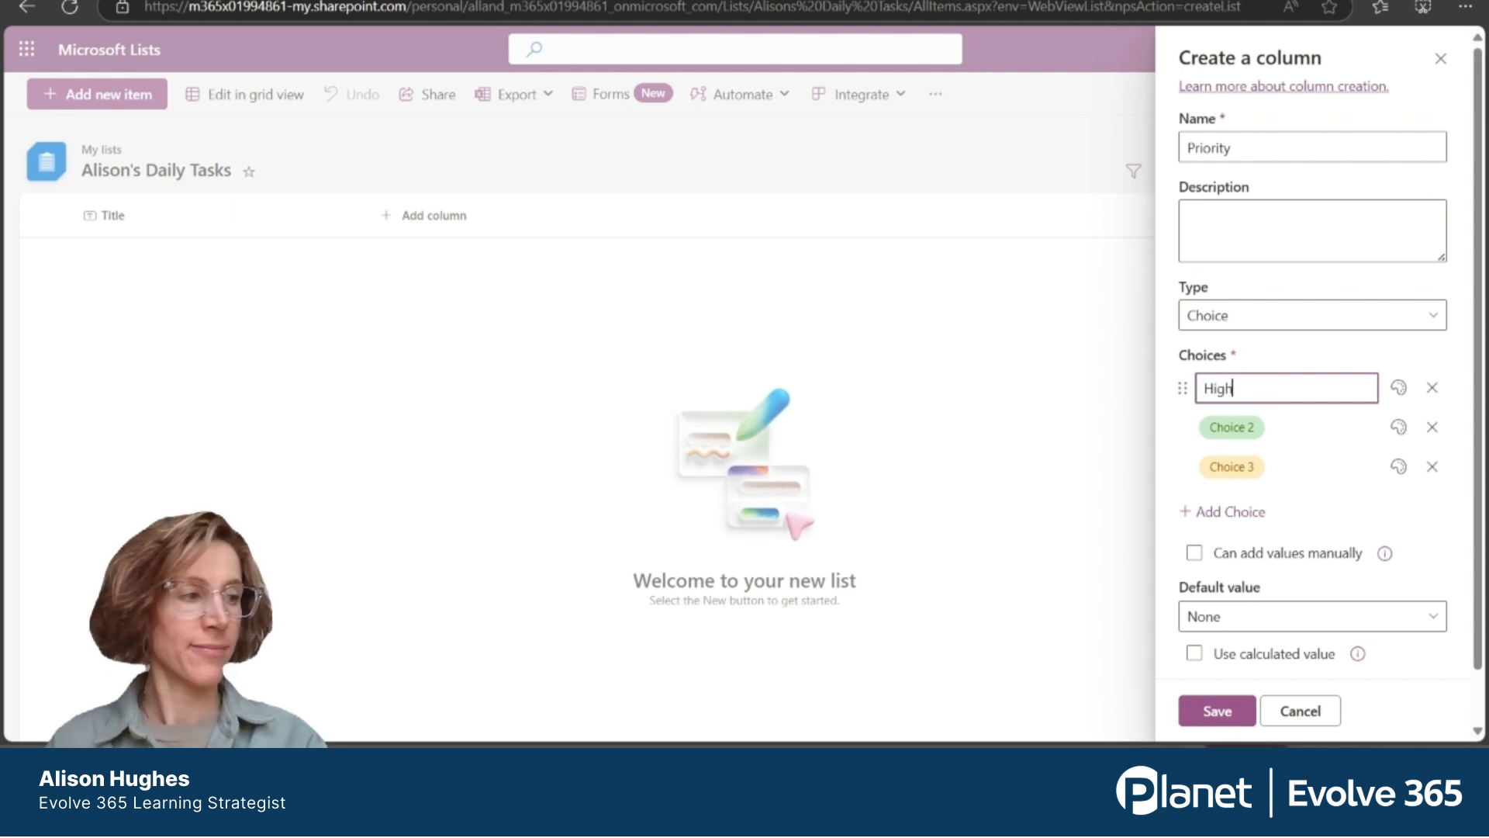
left_click(1265, 429)
type("Medium")
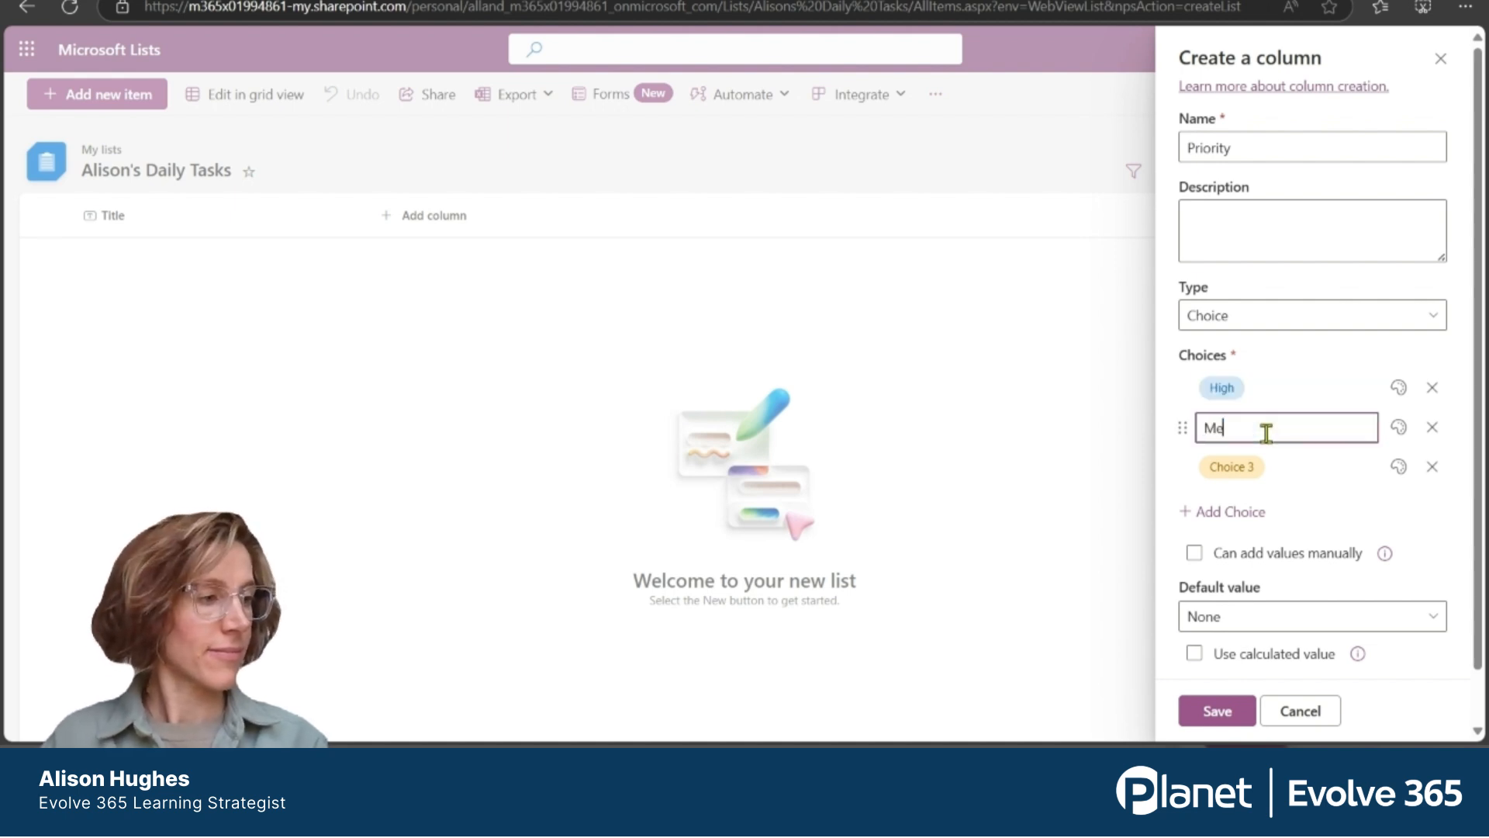
left_click(1266, 460)
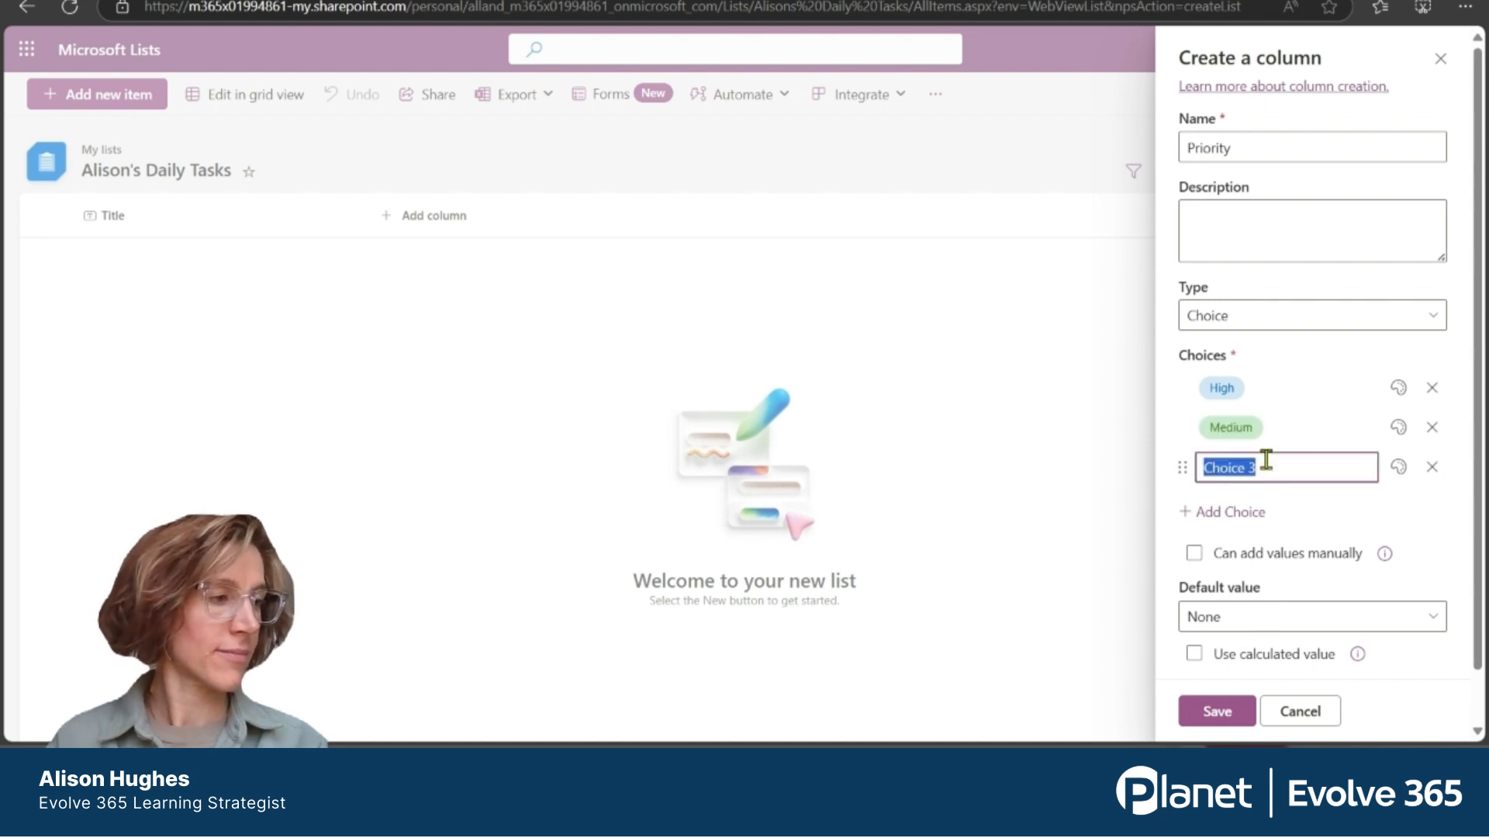
type("Low")
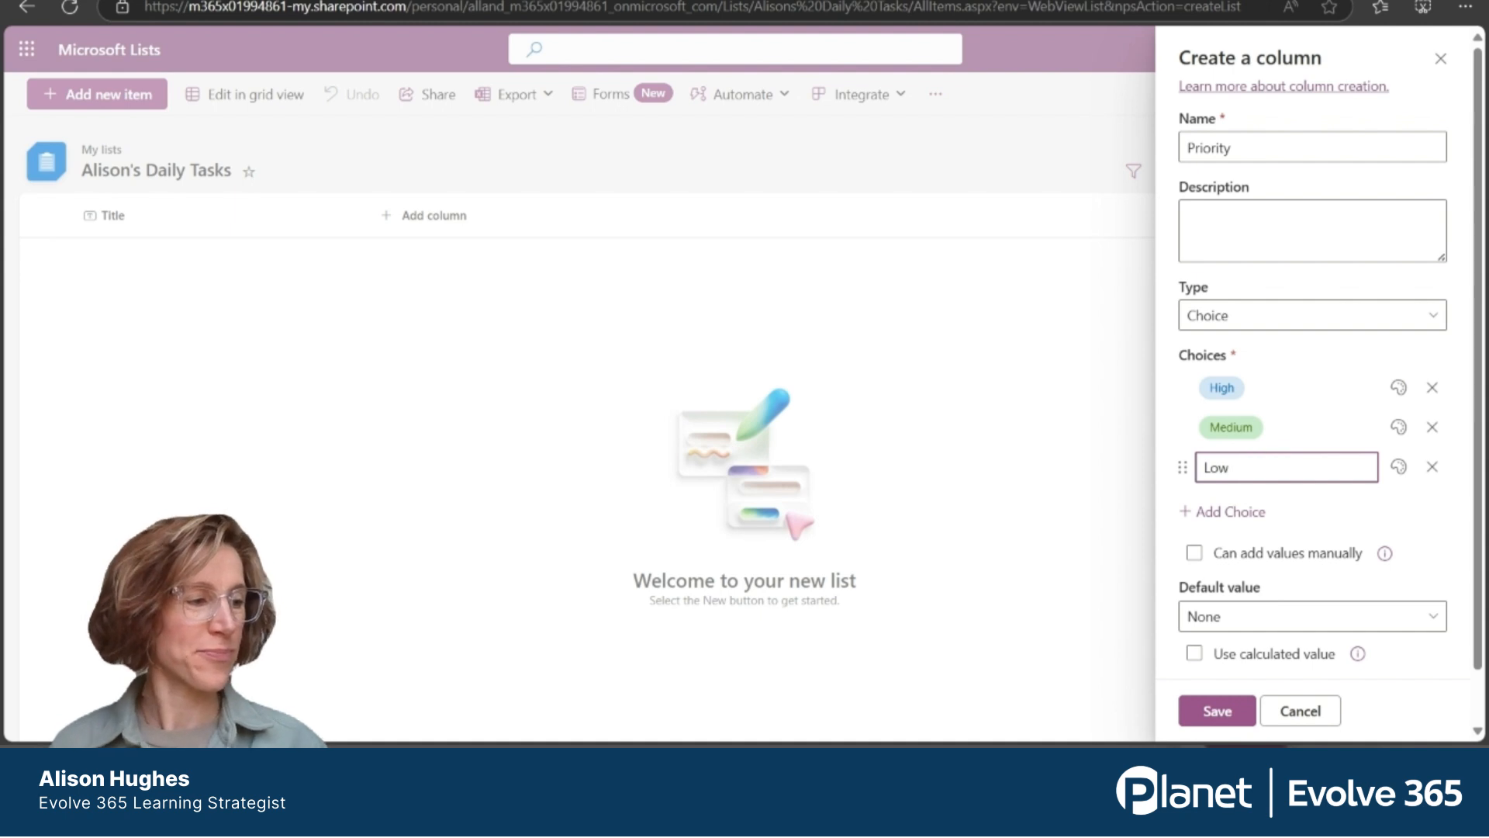
left_click(1210, 717)
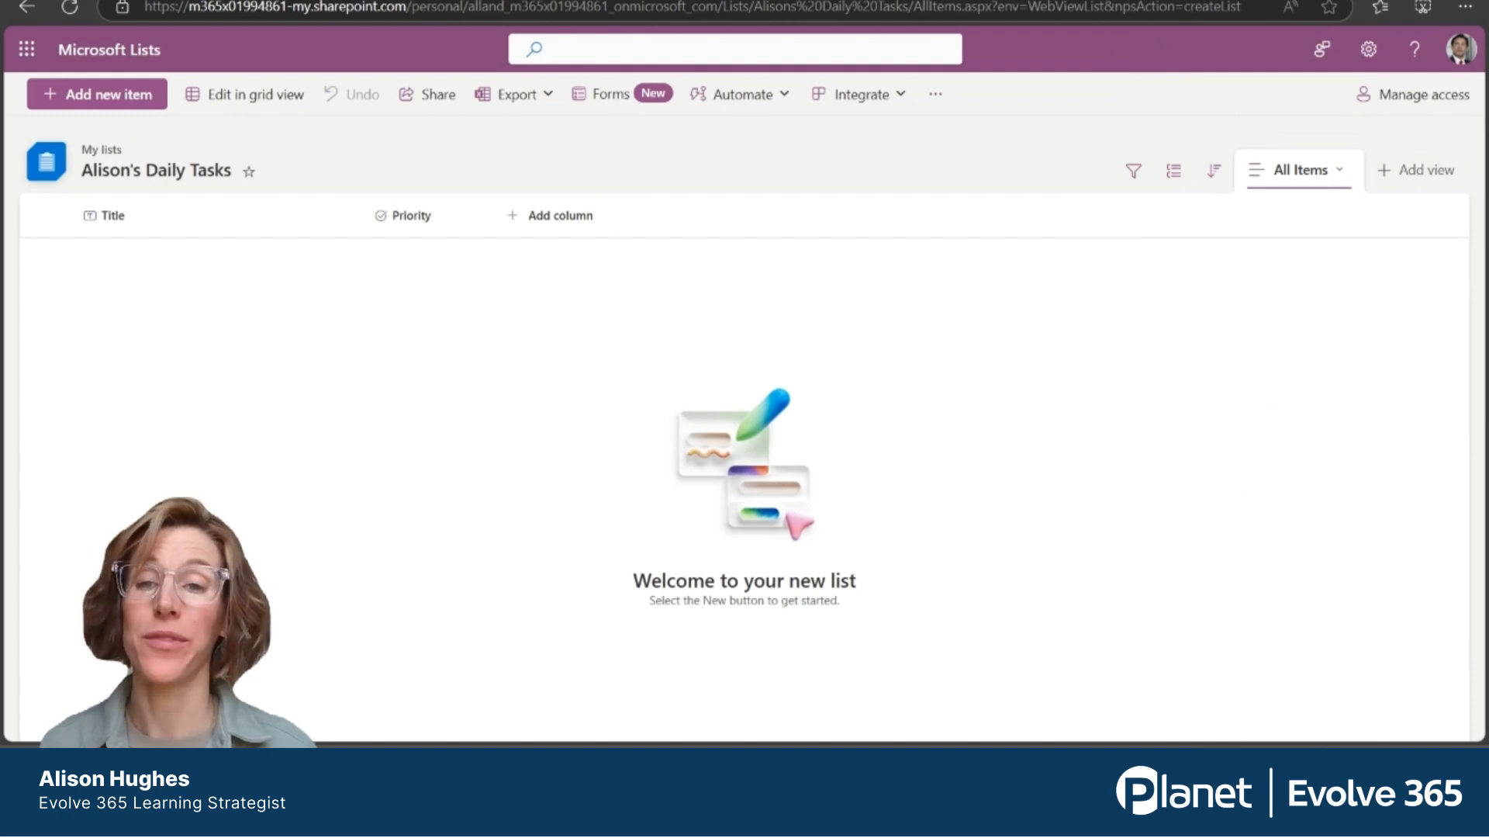
- Add a Date and time column named Due Date to the list
left_click(550, 225)
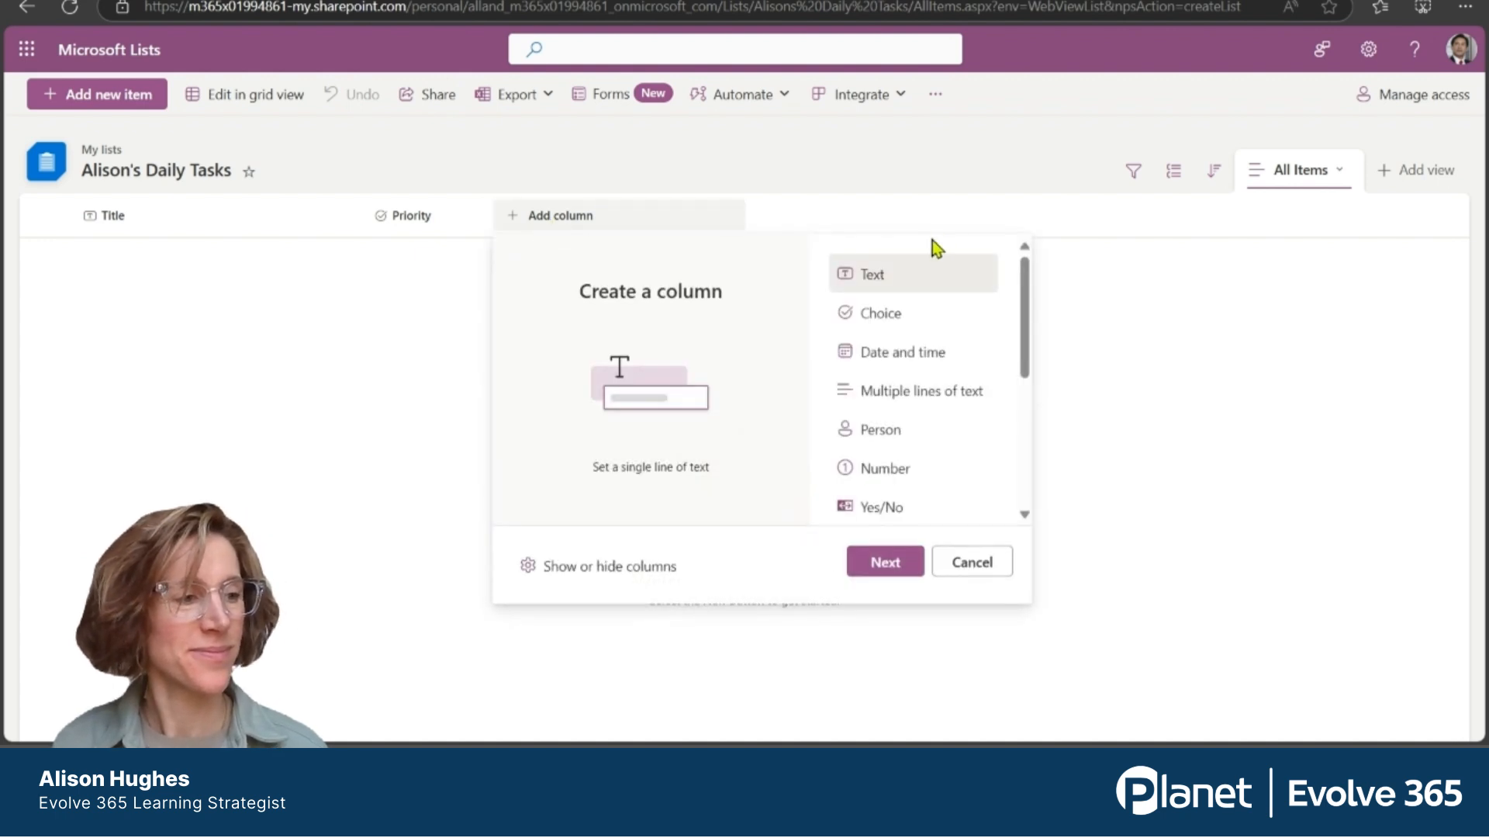
left_click(896, 361)
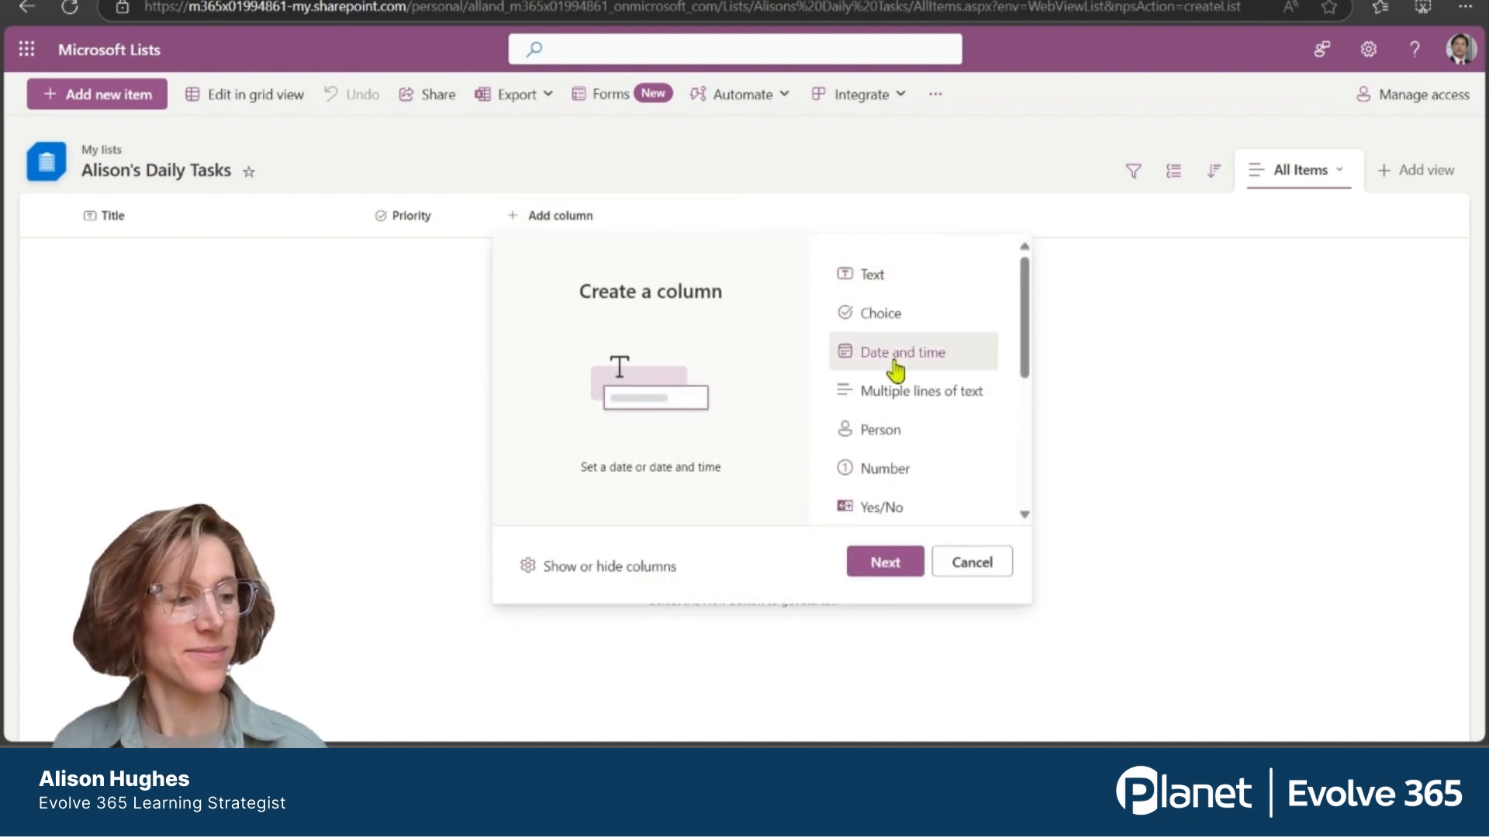
left_click(873, 570)
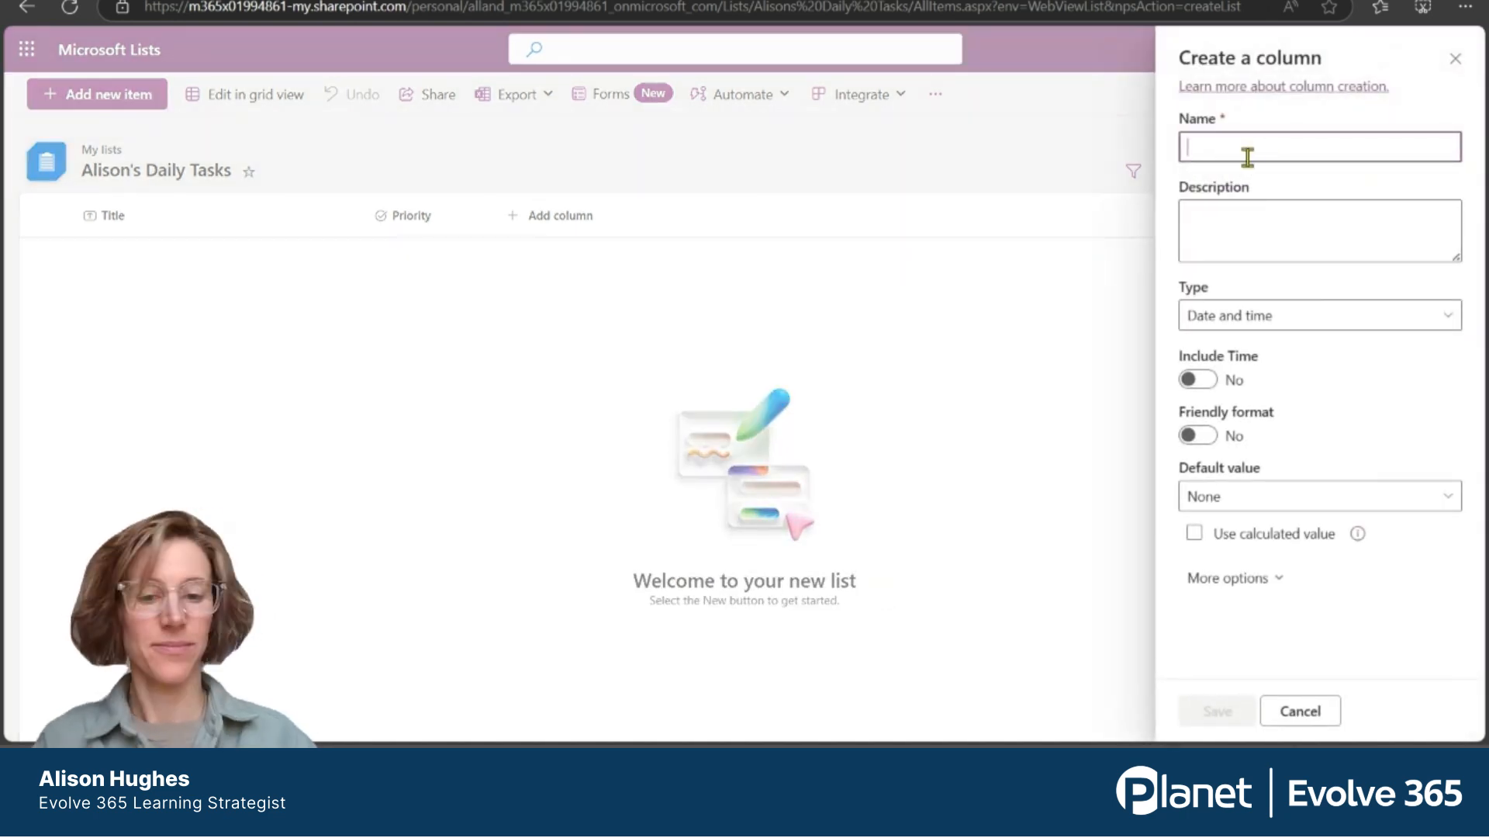
type("Due Date")
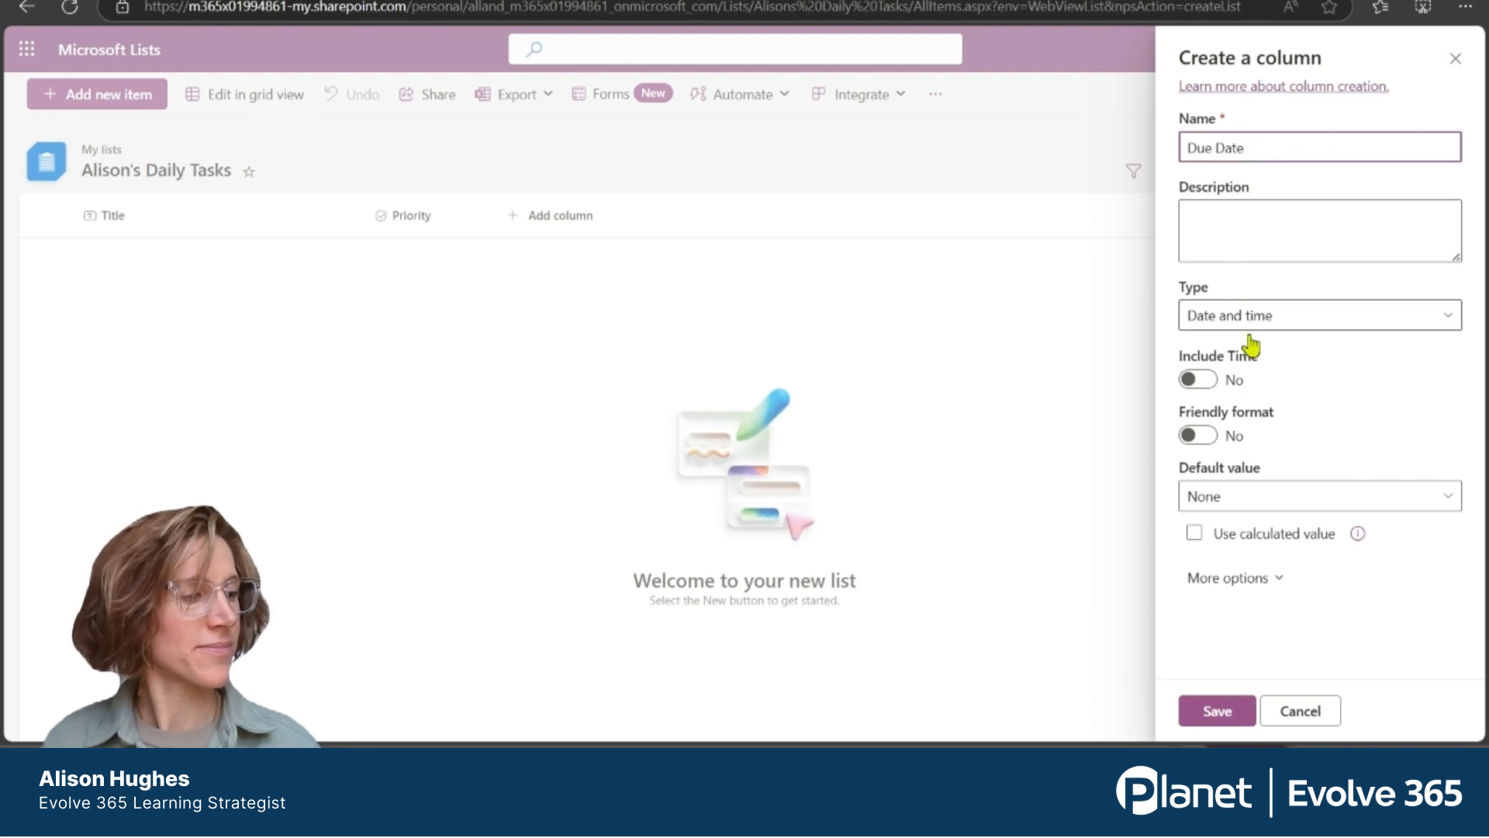
left_click(1214, 715)
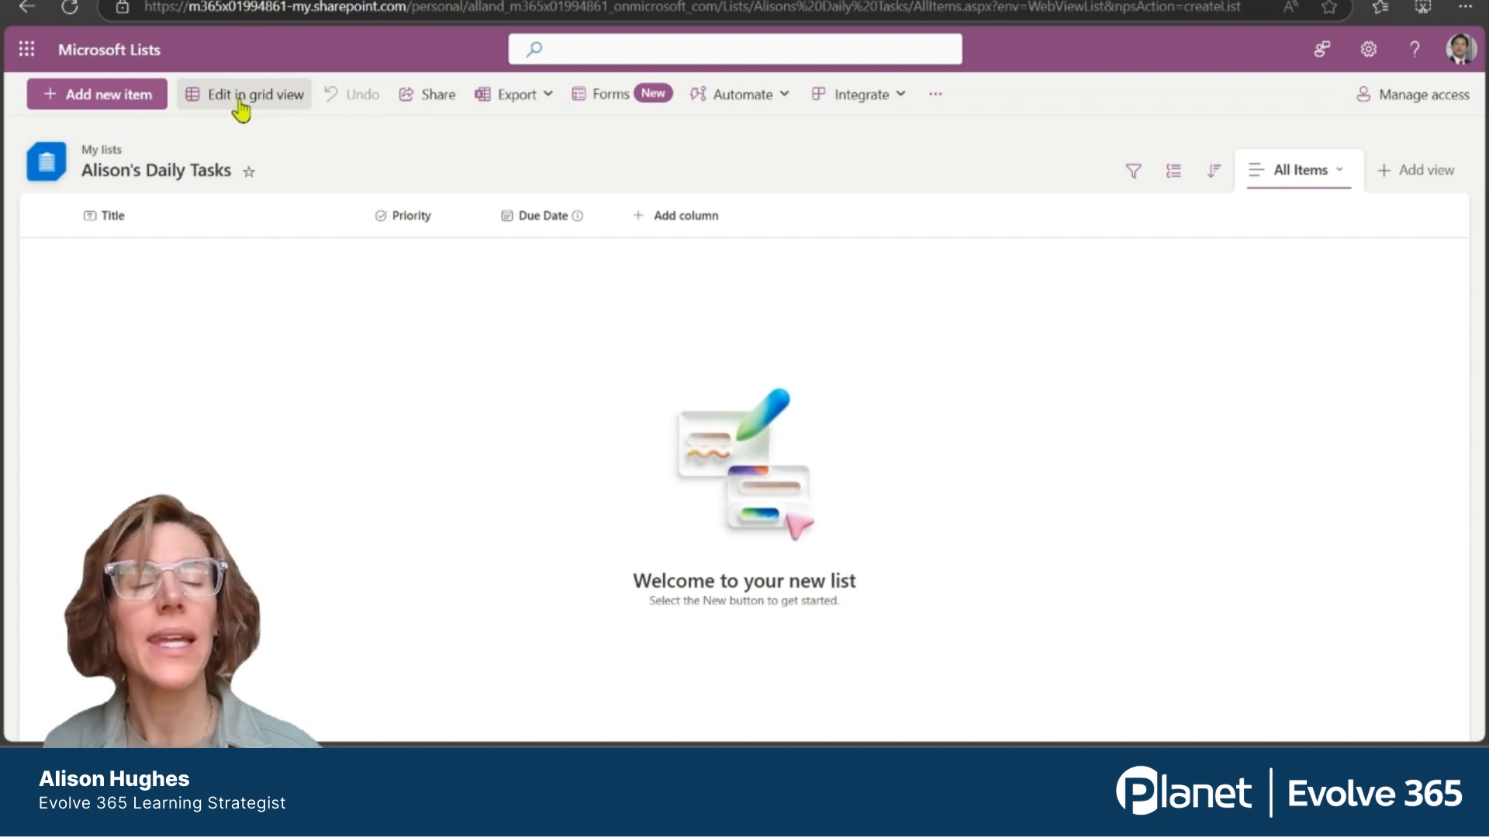
- Add and save a new item titled Create PowerPoint Slides with Medium priority and a due date of 3/26/2025
left_click(48, 98)
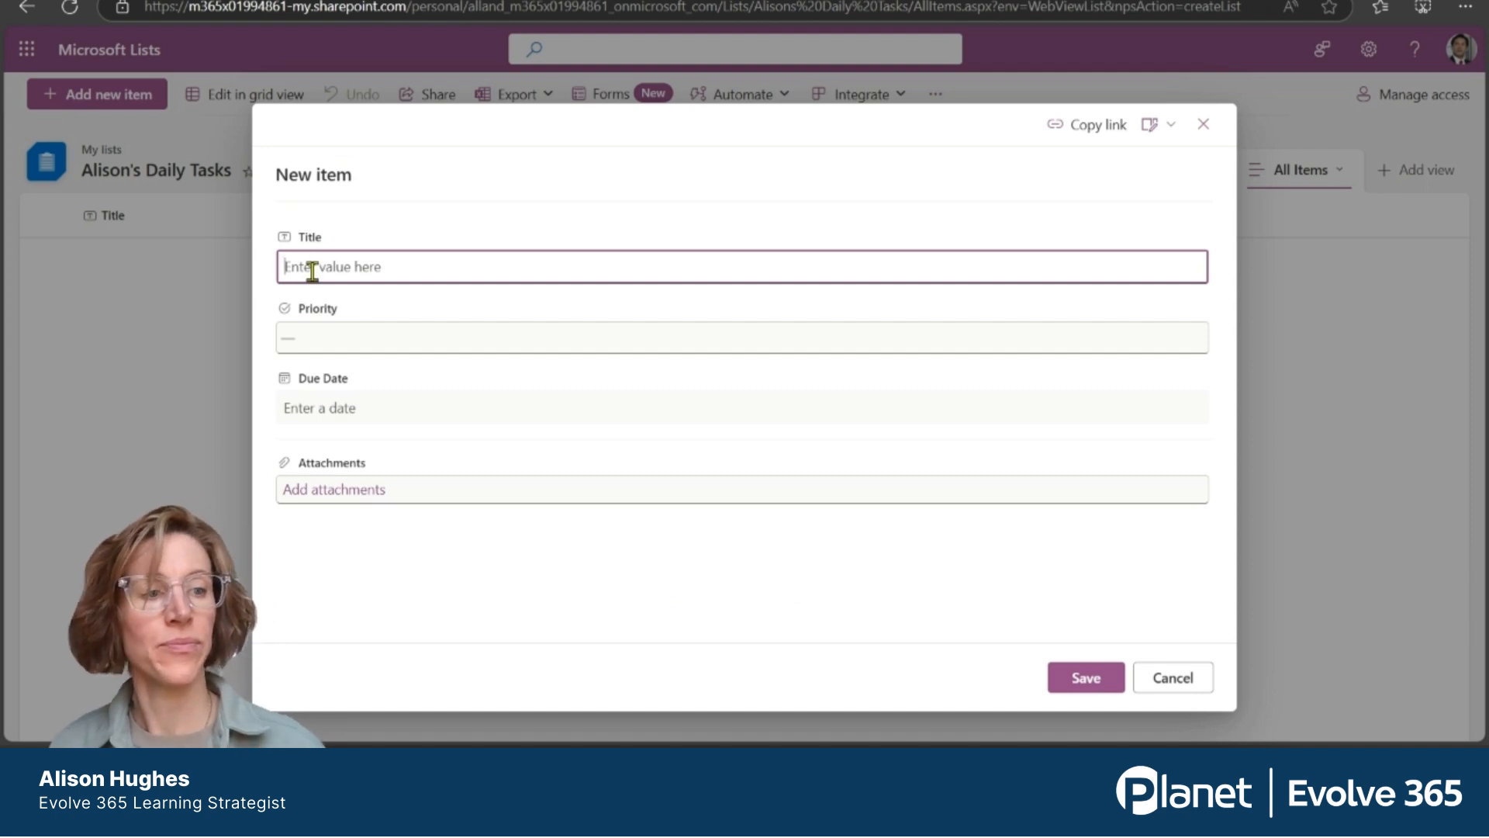
type("Create Power")
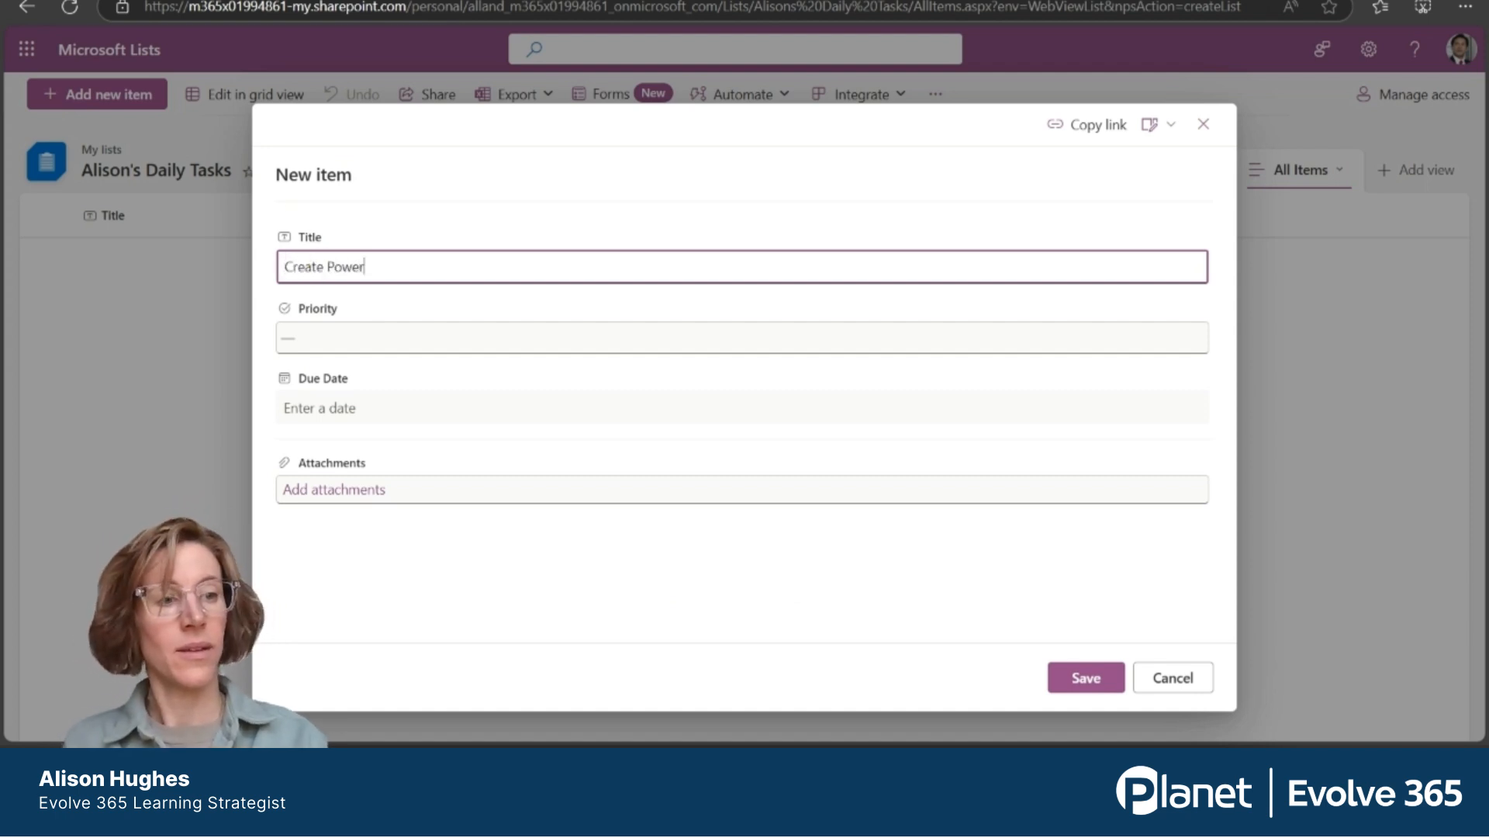
type("Point Slides")
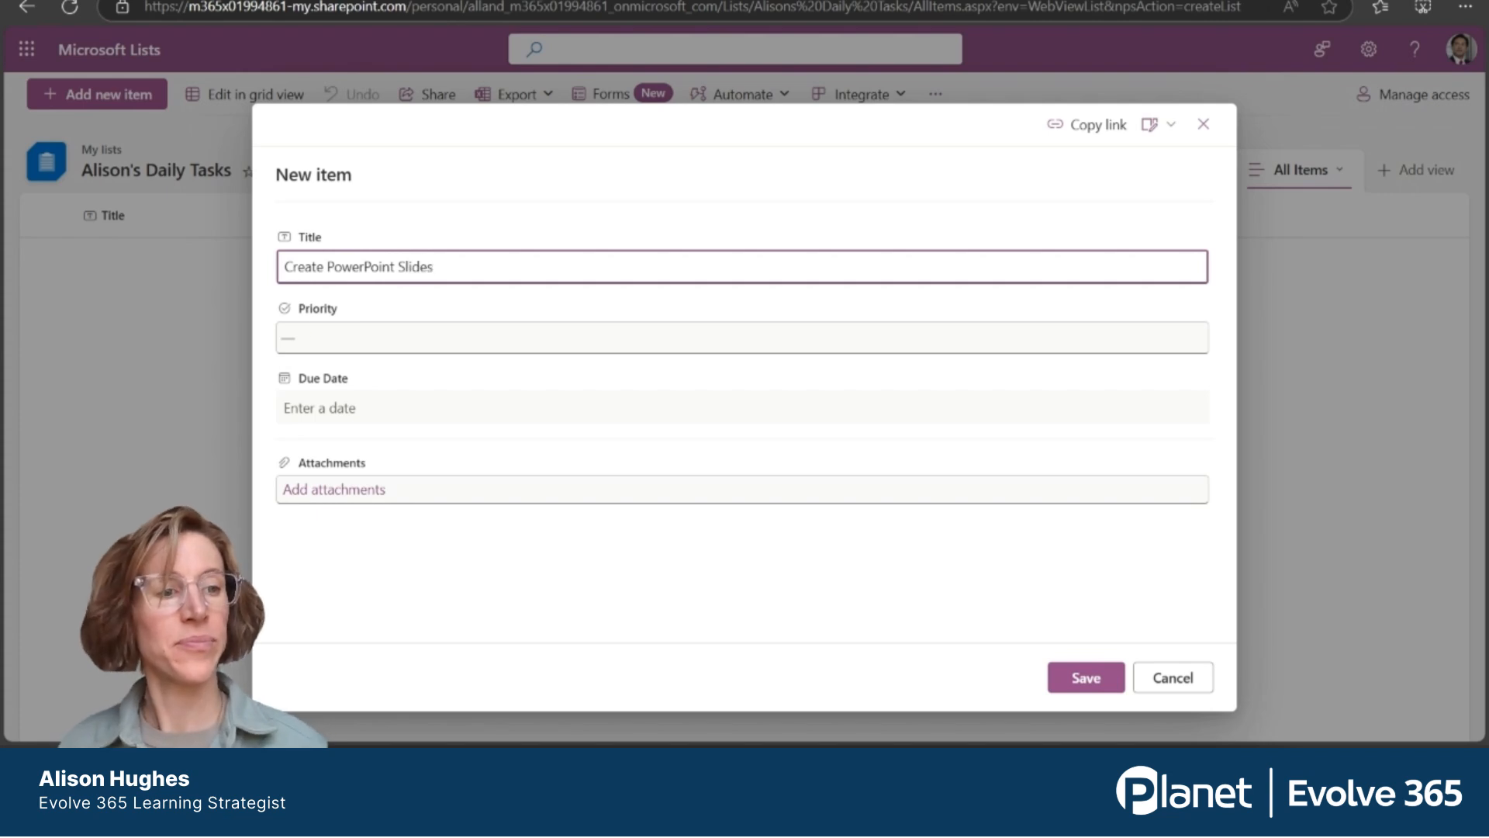
left_click(304, 350)
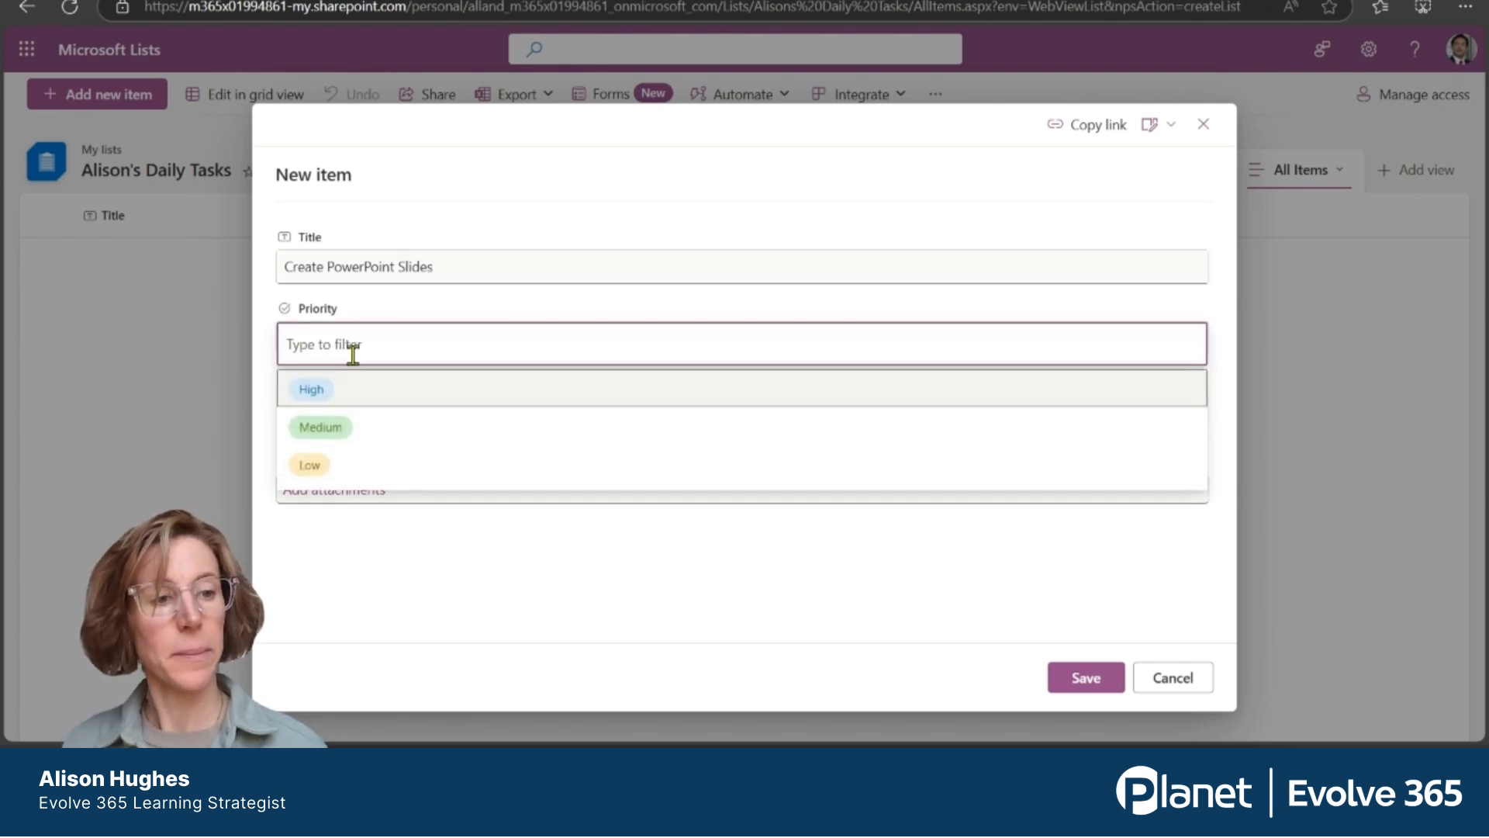
left_click(320, 428)
left_click(297, 407)
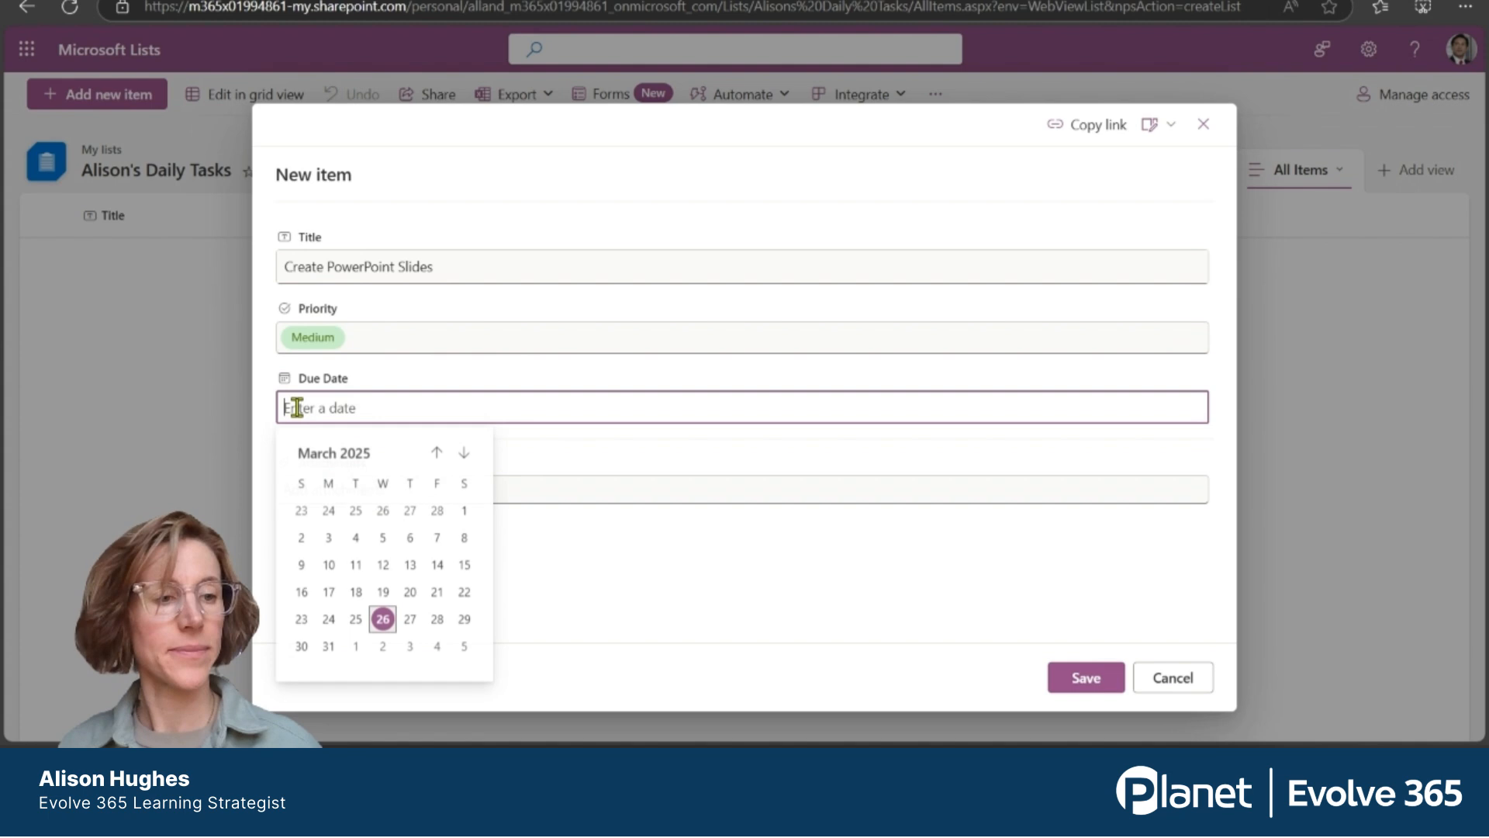
left_click(384, 621)
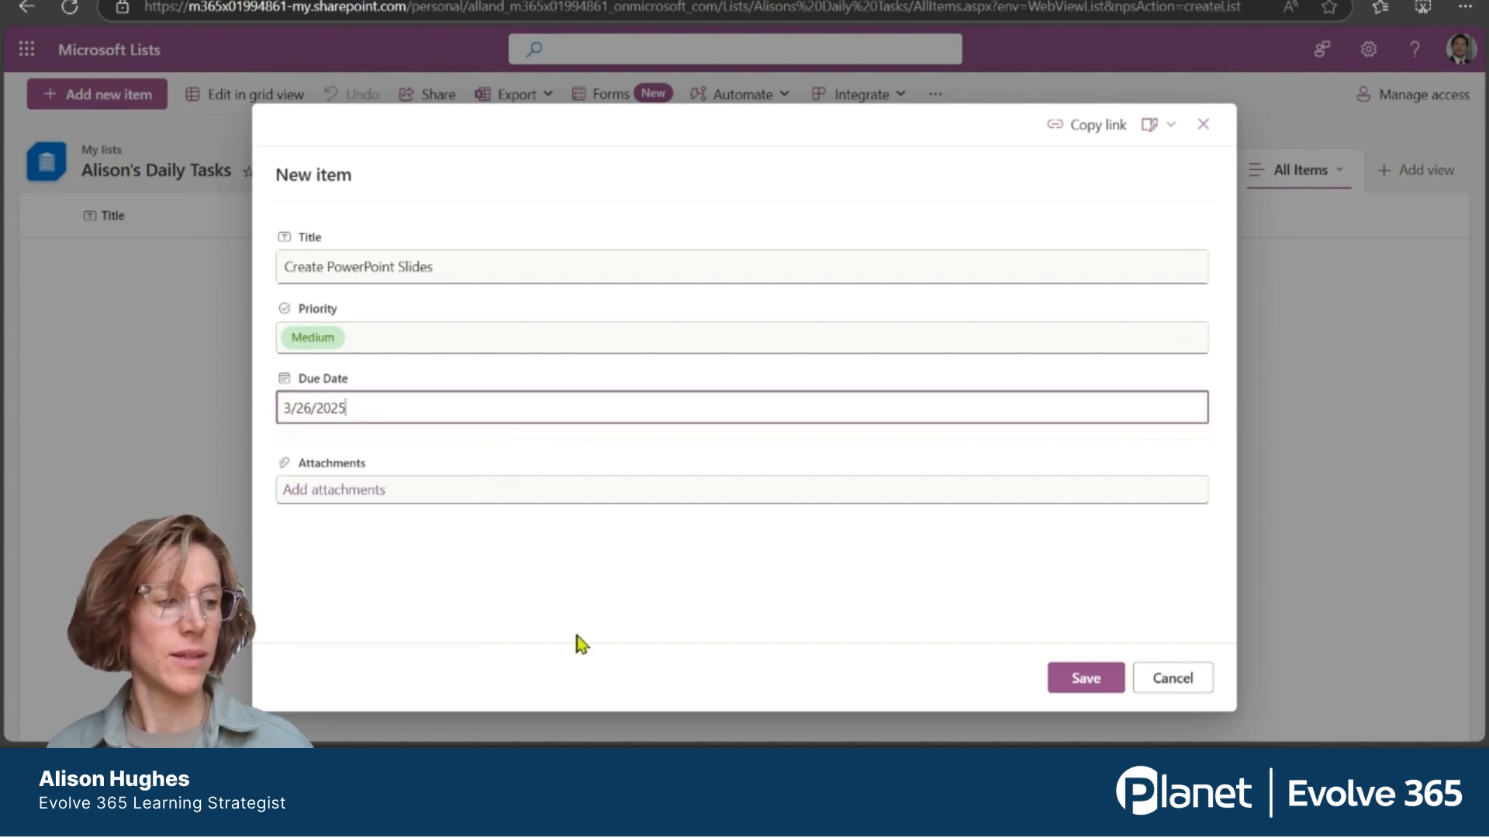
left_click(1077, 682)
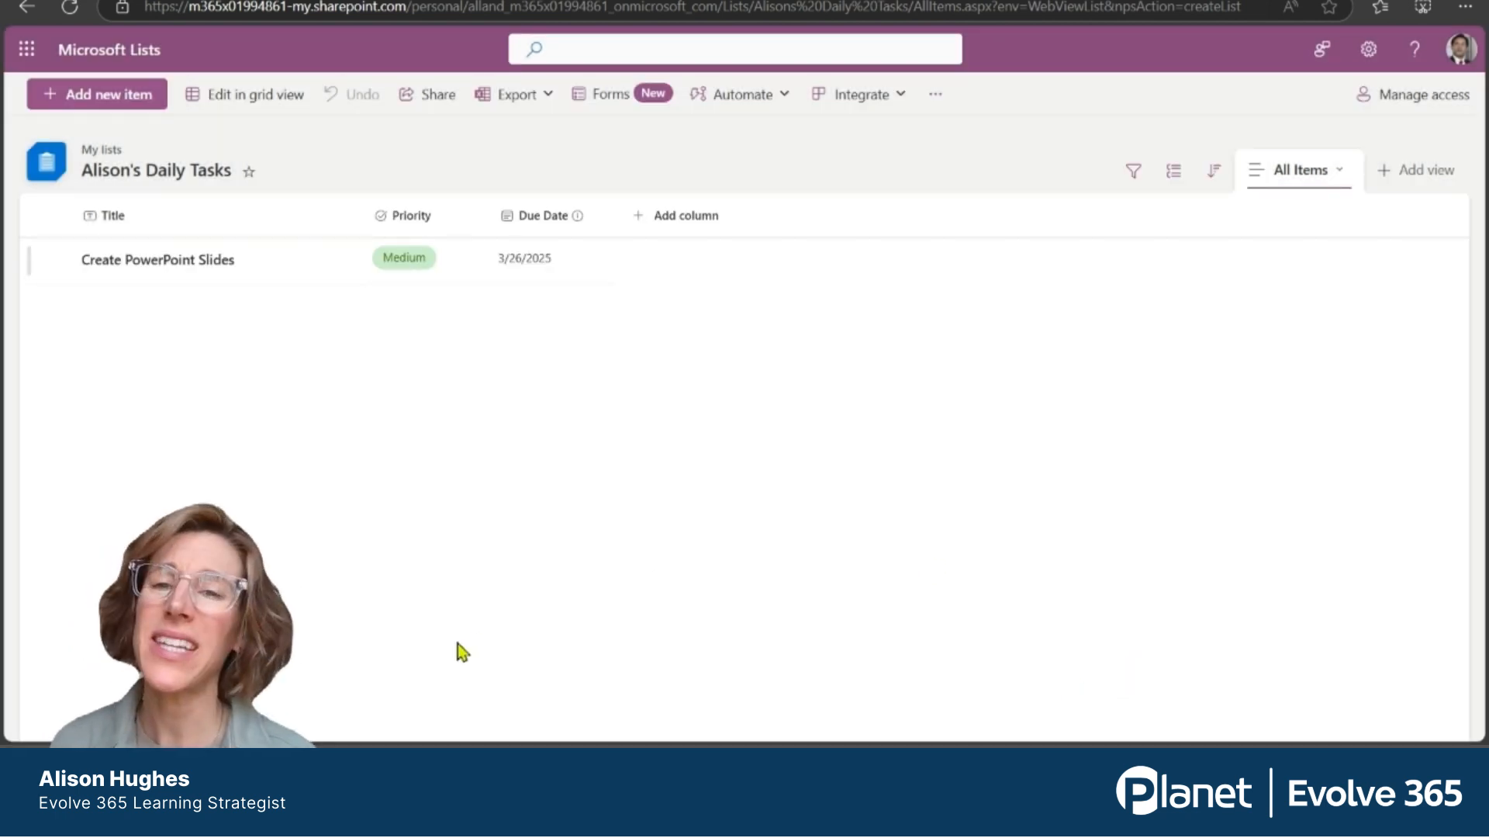
- Switch the list to grid editing and add a new item titled Monthly Report
left_click(232, 104)
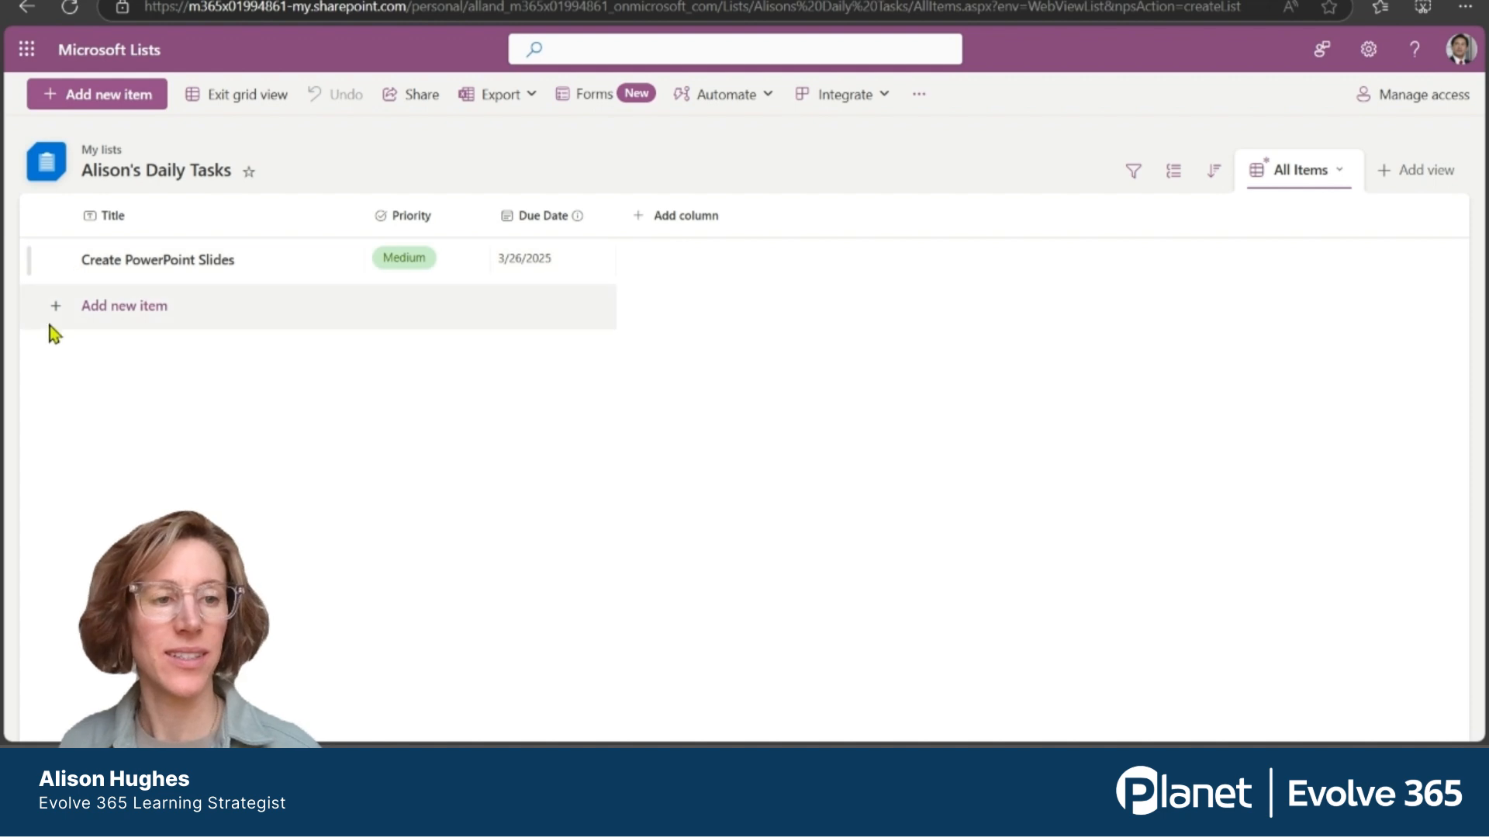
left_click(100, 305)
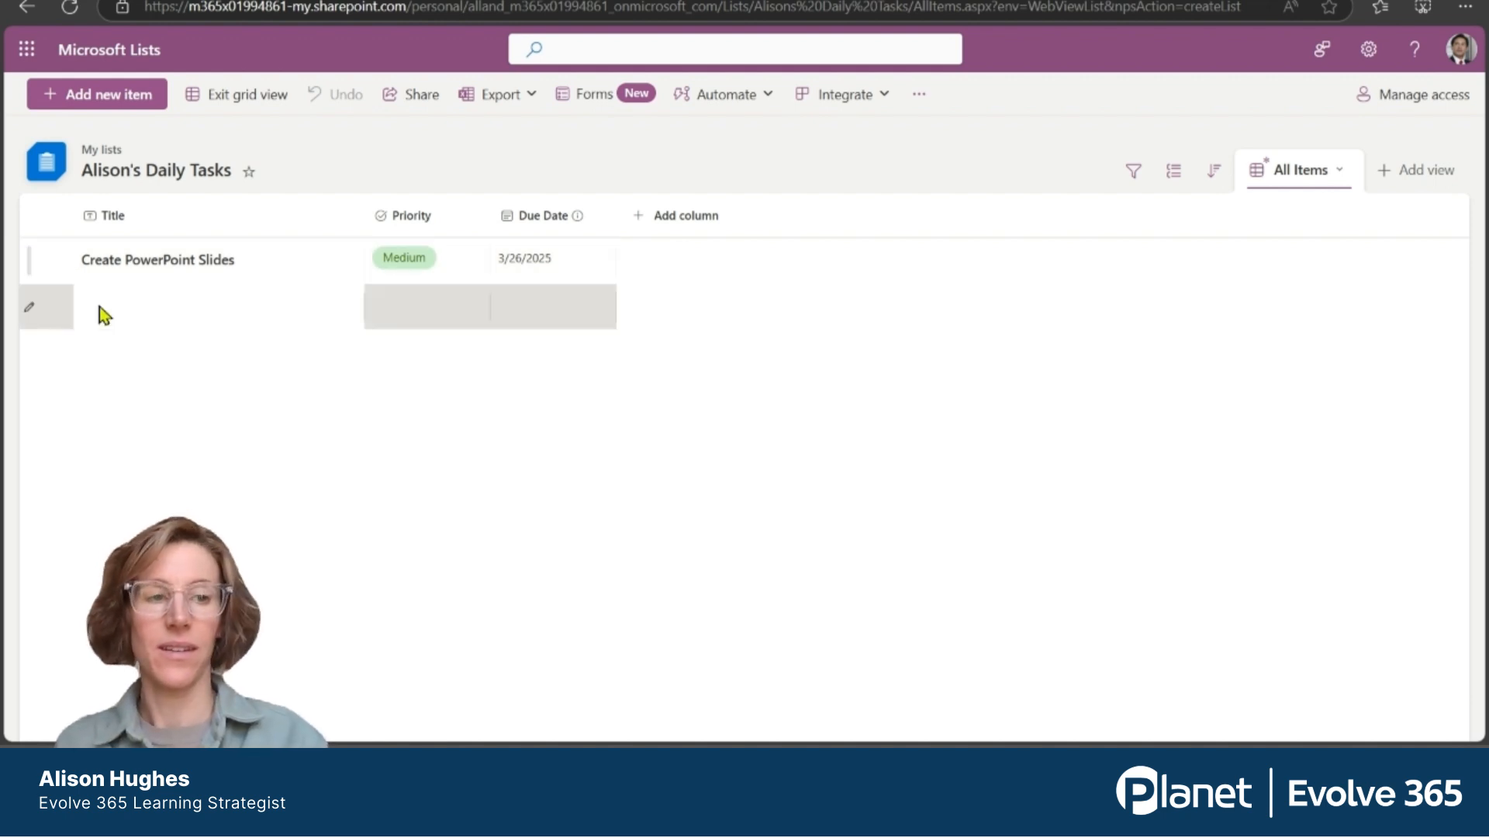
left_click(99, 305)
type("Monthly Re")
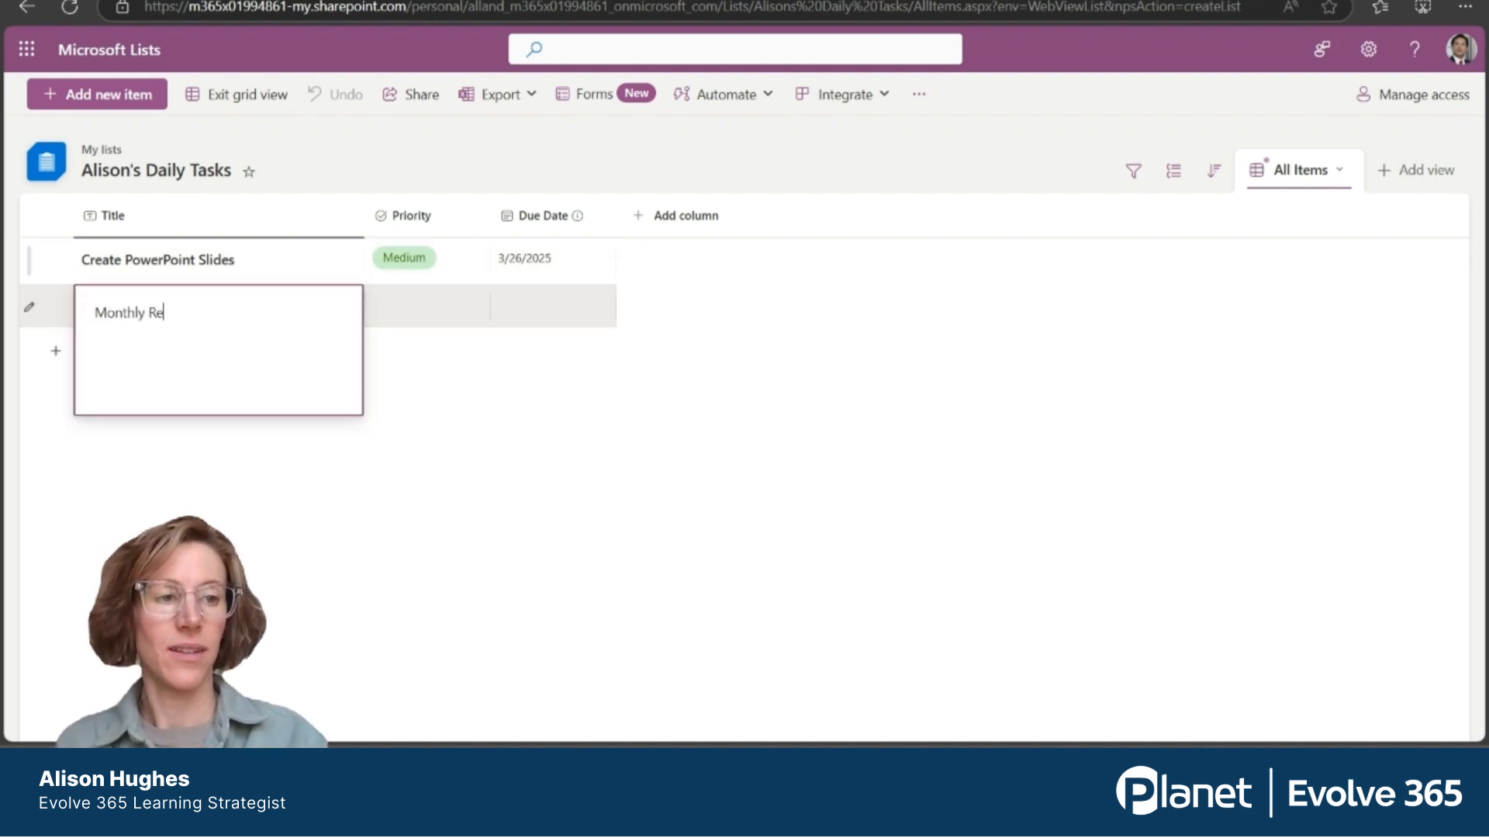
type("port")
- Set the Monthly Report item's priority to High and its due date to 3/28/2025, and leave grid editing
left_click(401, 318)
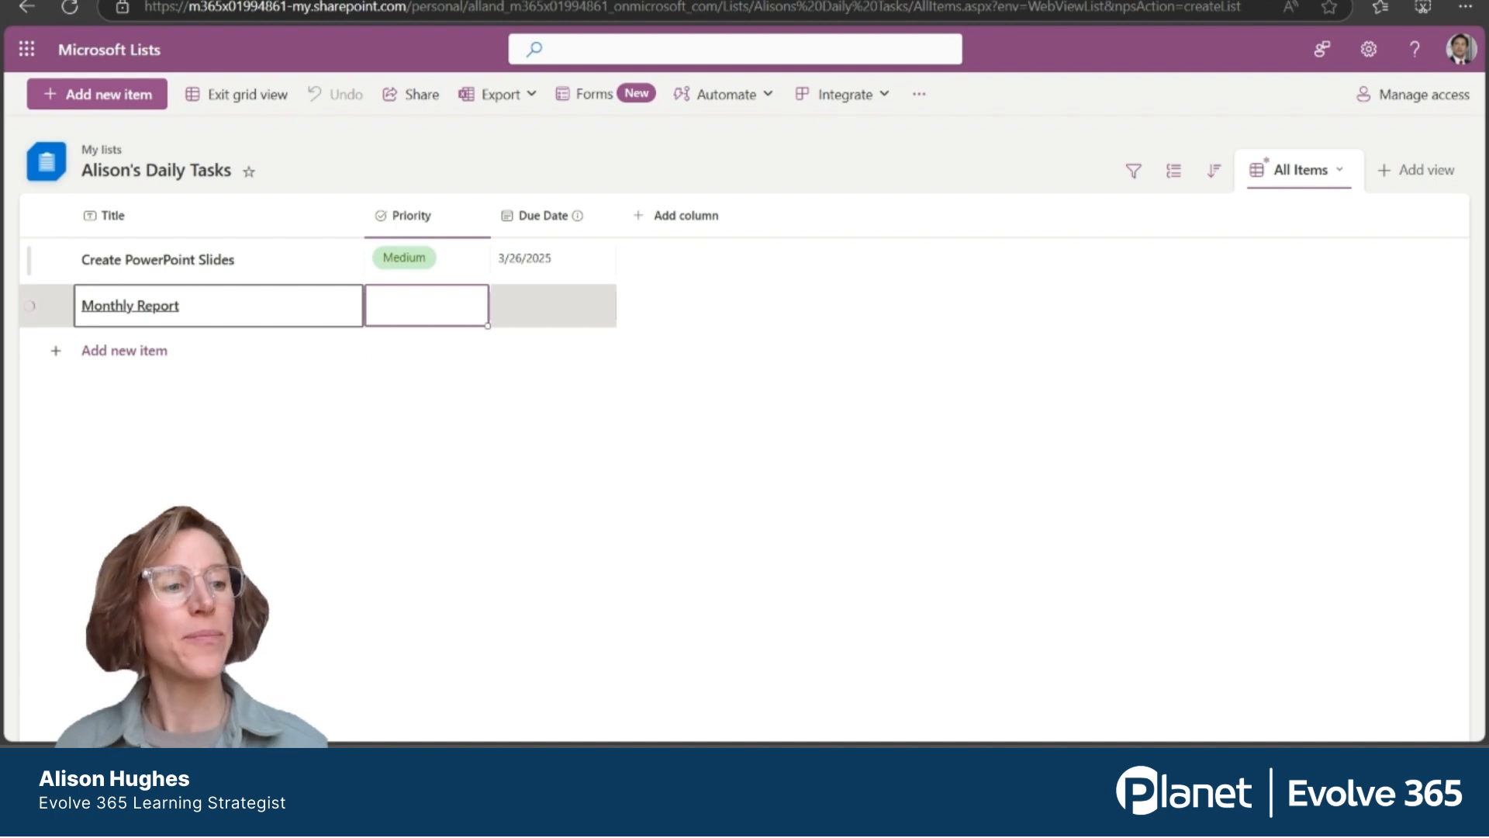
left_click(411, 321)
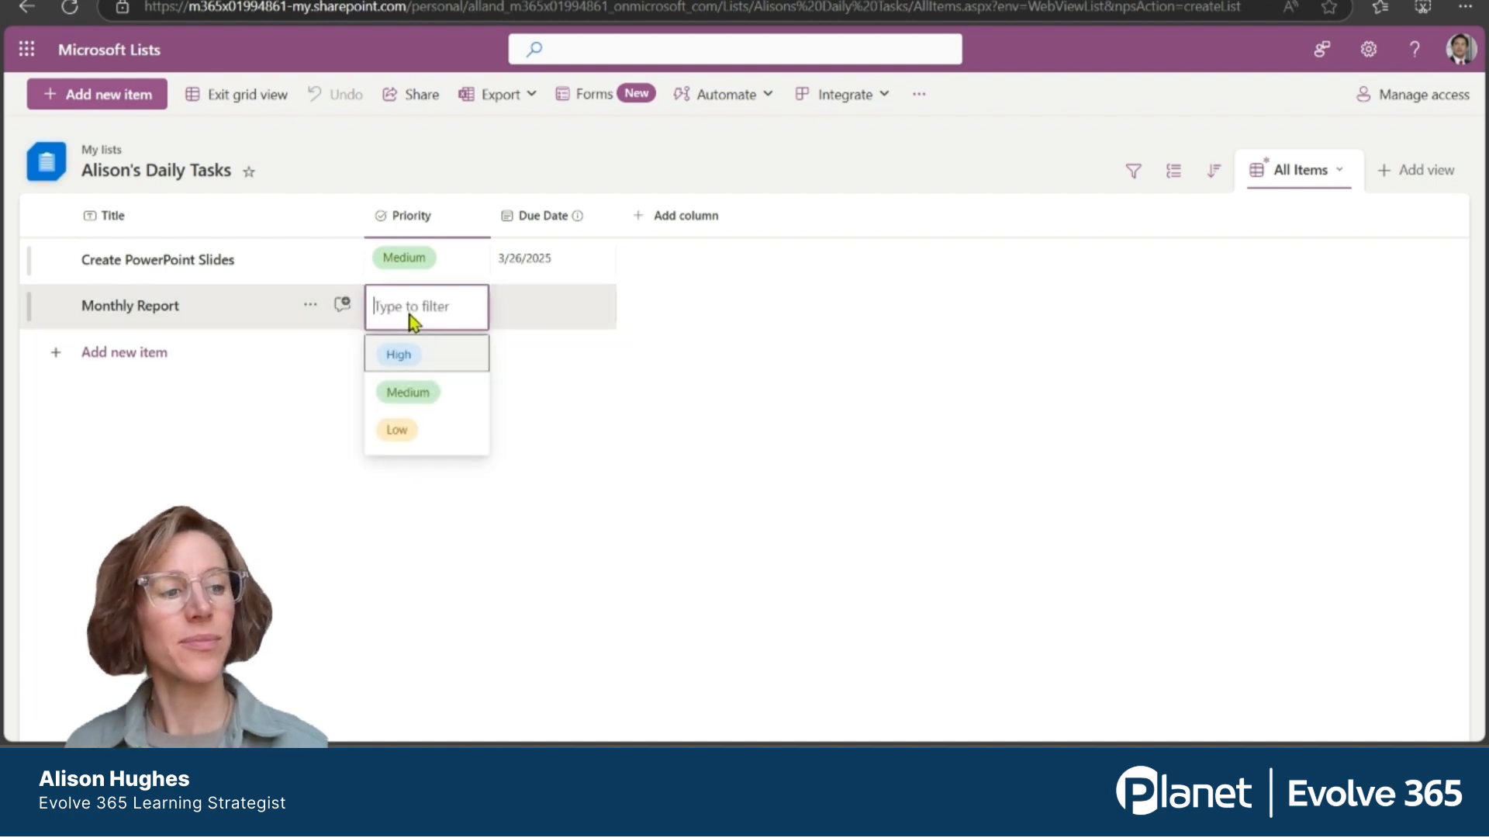
left_click(399, 355)
left_click(545, 307)
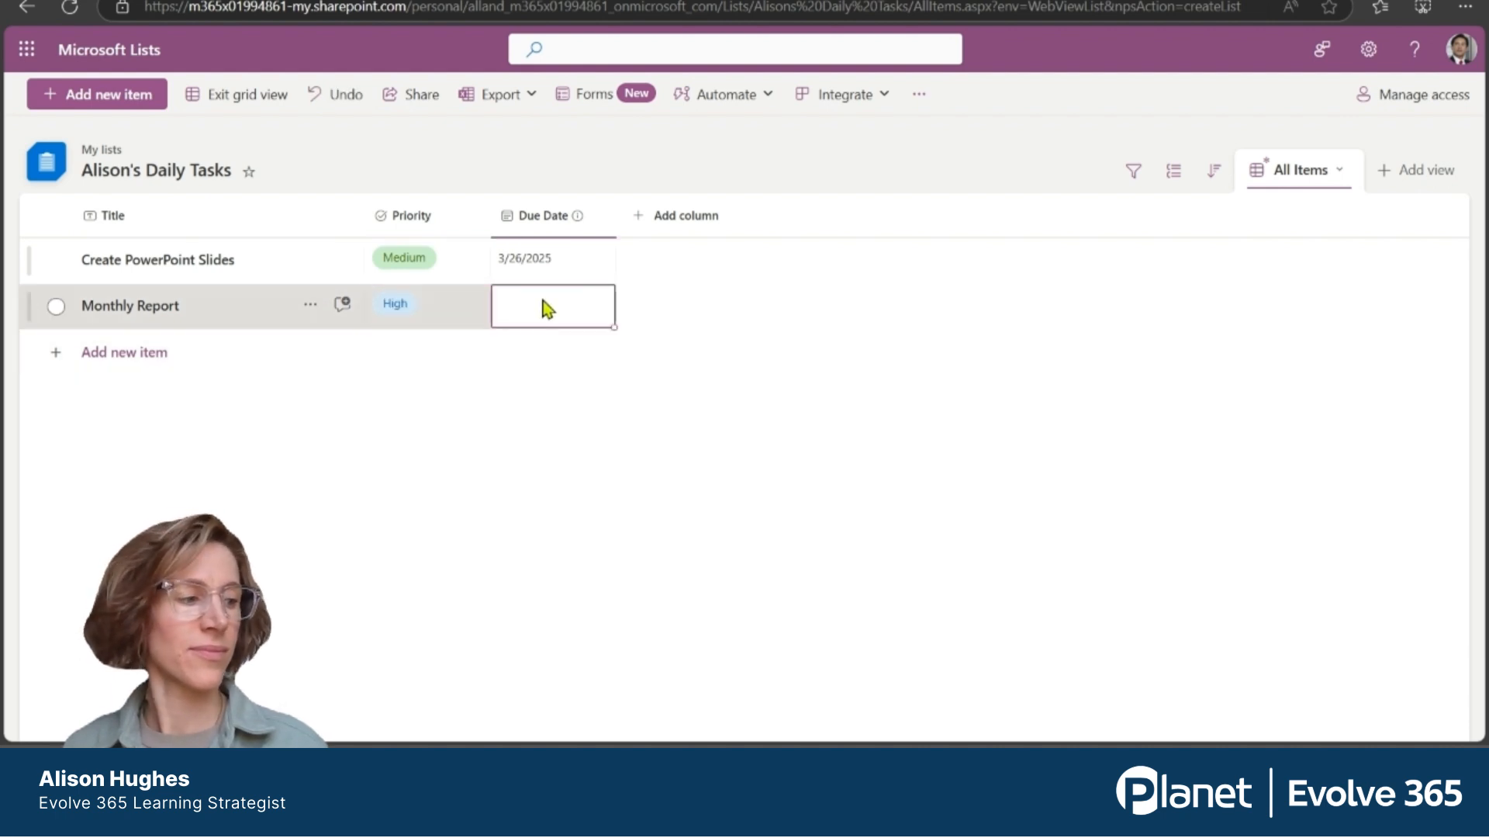
left_click(546, 307)
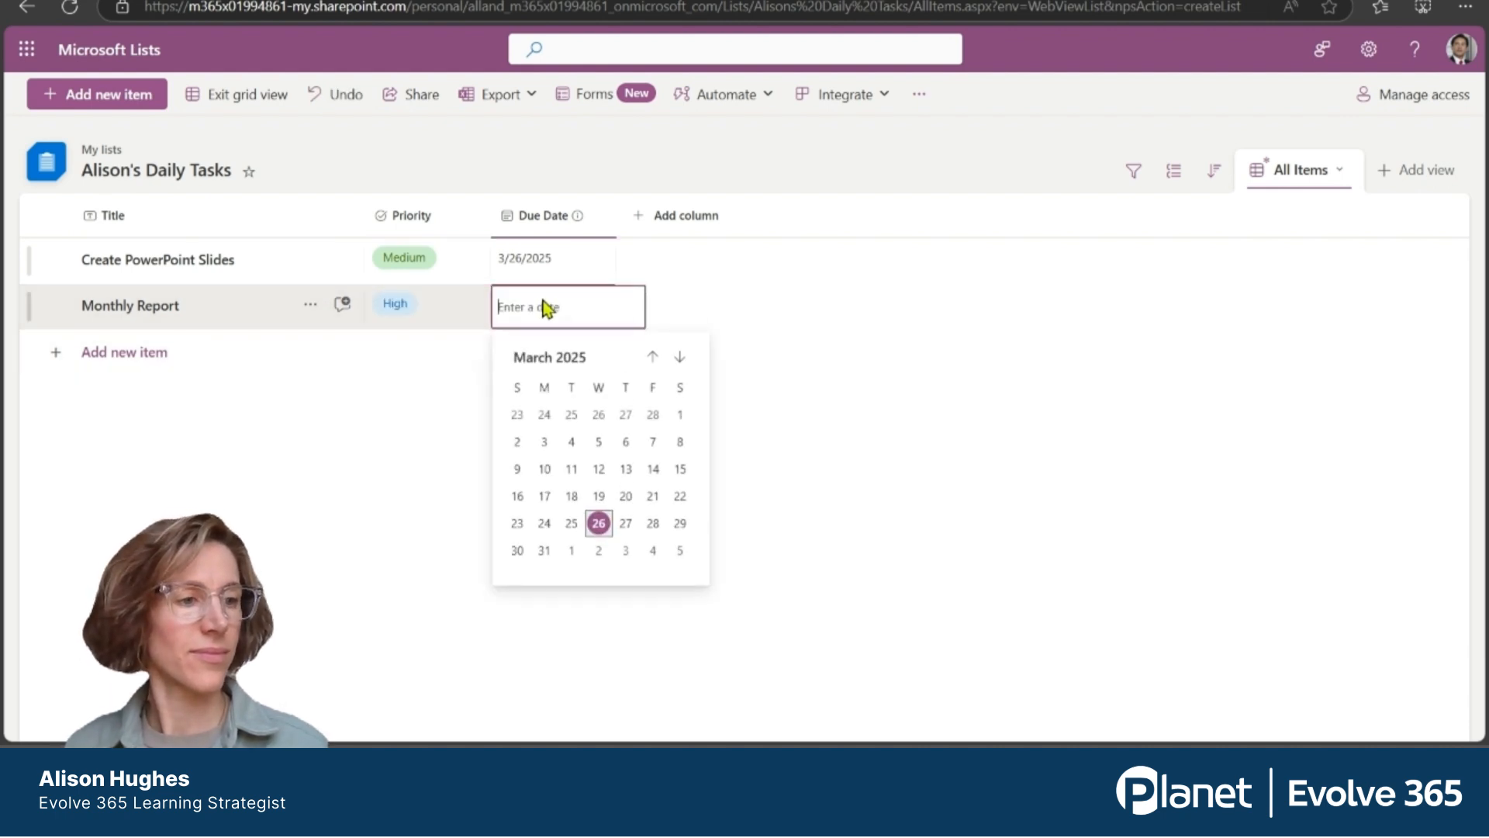
left_click(661, 523)
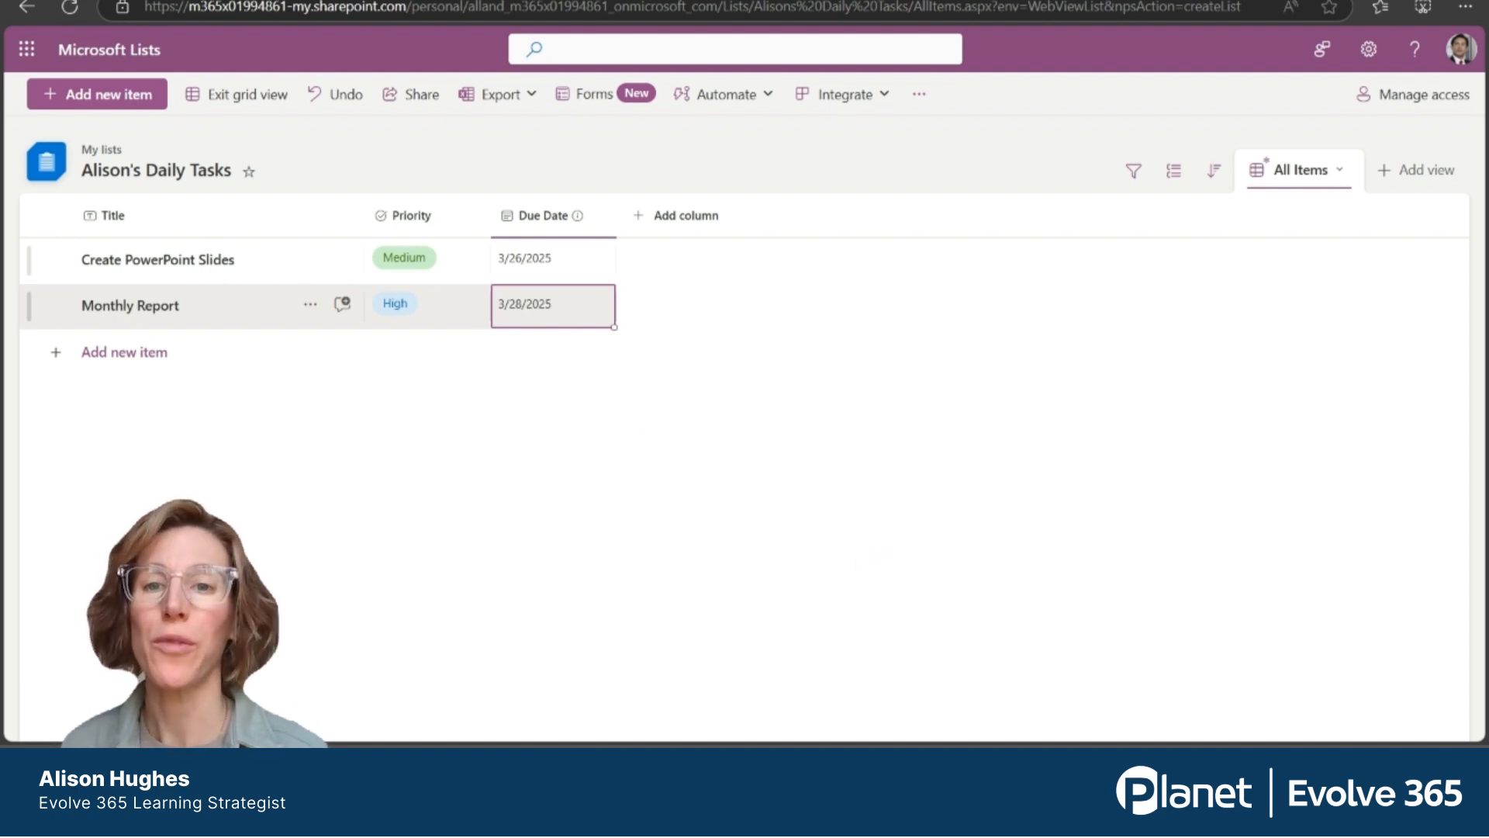
left_click(198, 97)
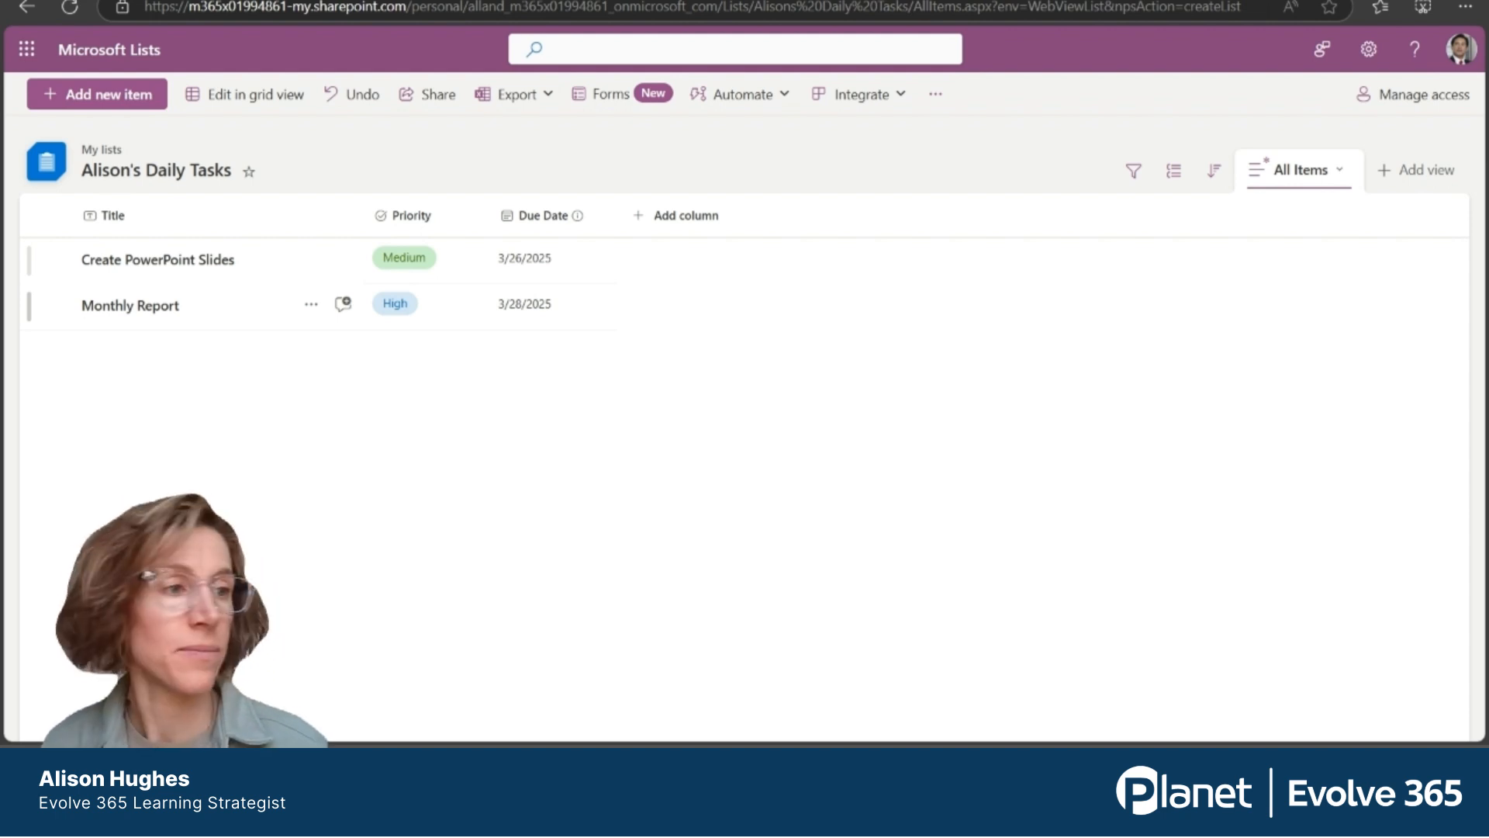
- Filter the task list to show only High priority items, and clear the filter after viewing them
left_click(1133, 173)
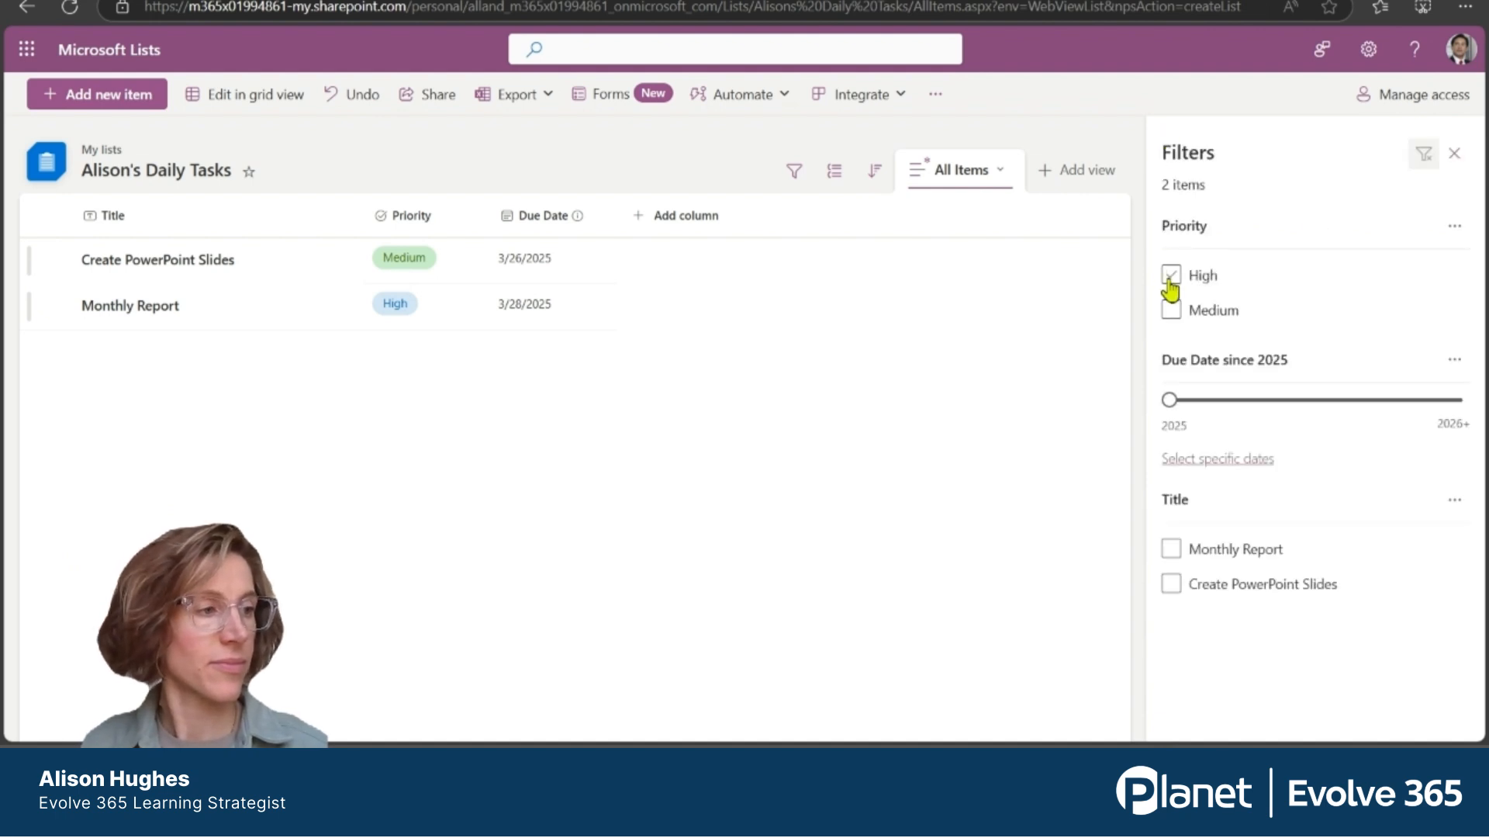
left_click(1171, 278)
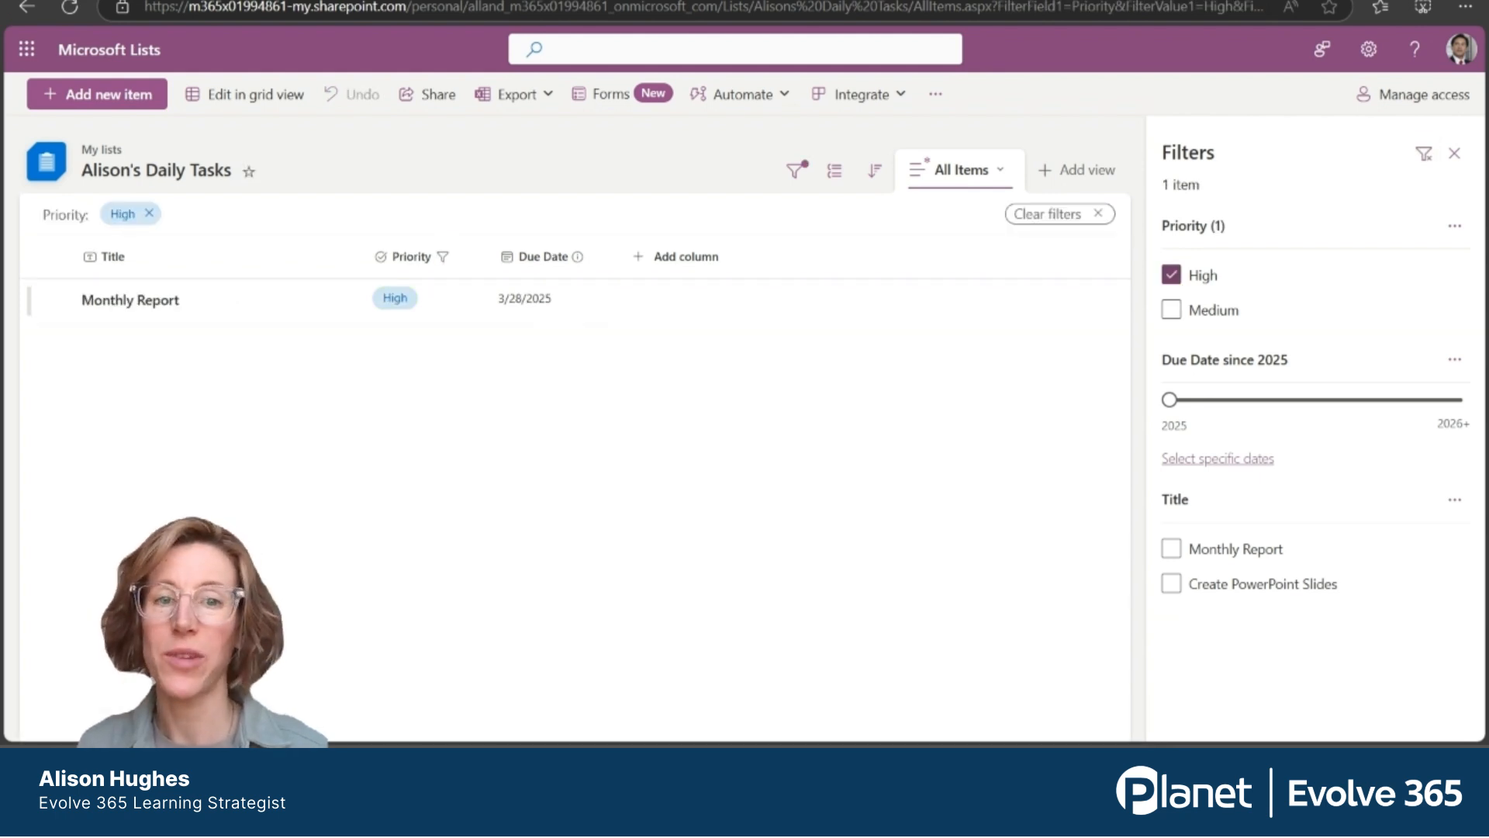
left_click(1425, 159)
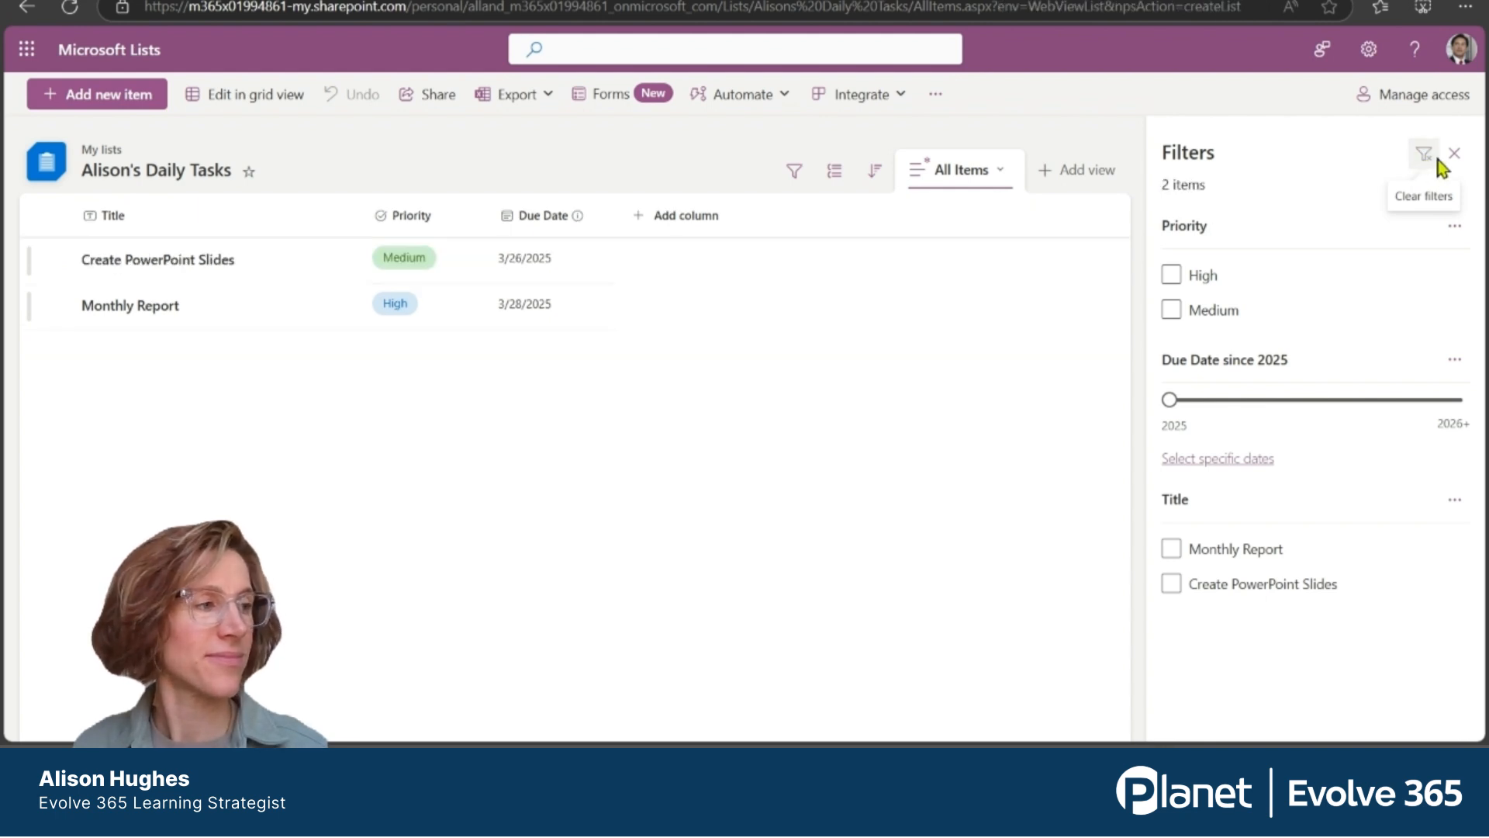
left_click(1455, 154)
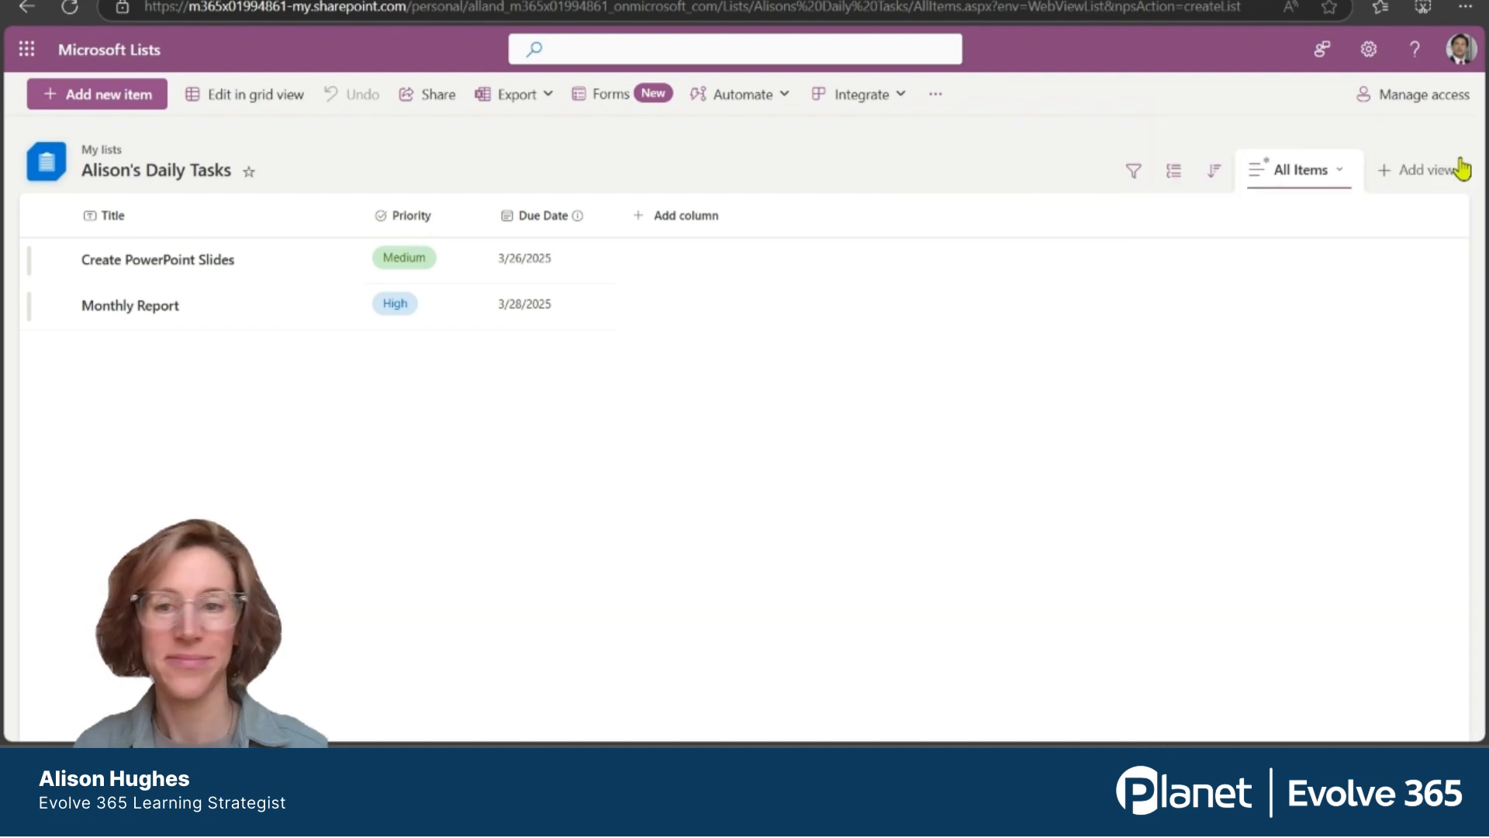
left_click(1462, 167)
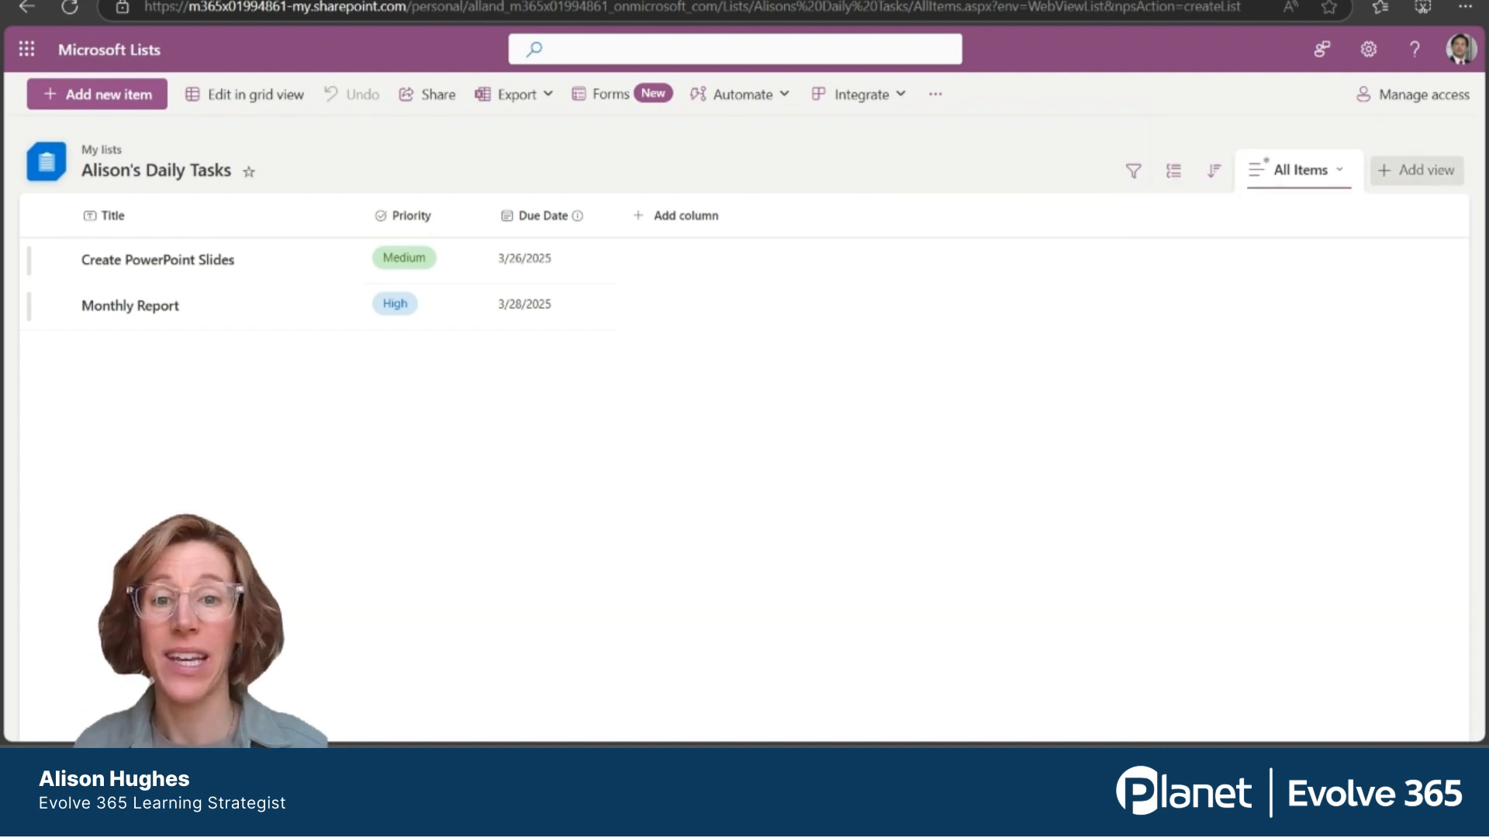